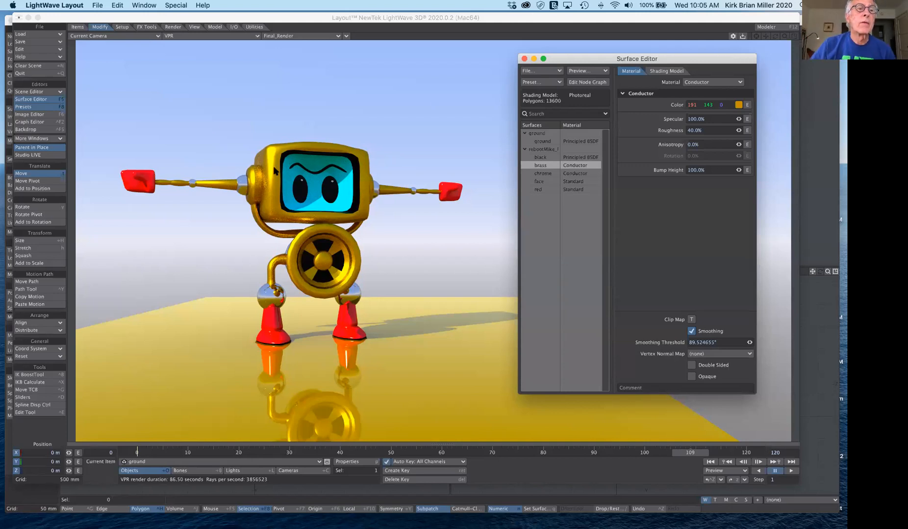
Step: Switch the viewport's display mode to Textured Shaded Solid for comparison and return it to VPR
click(187, 37)
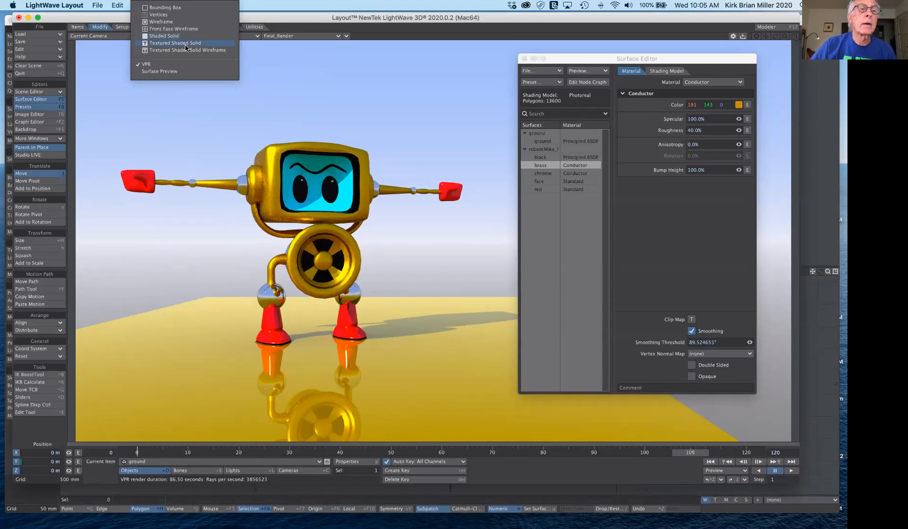
click(187, 43)
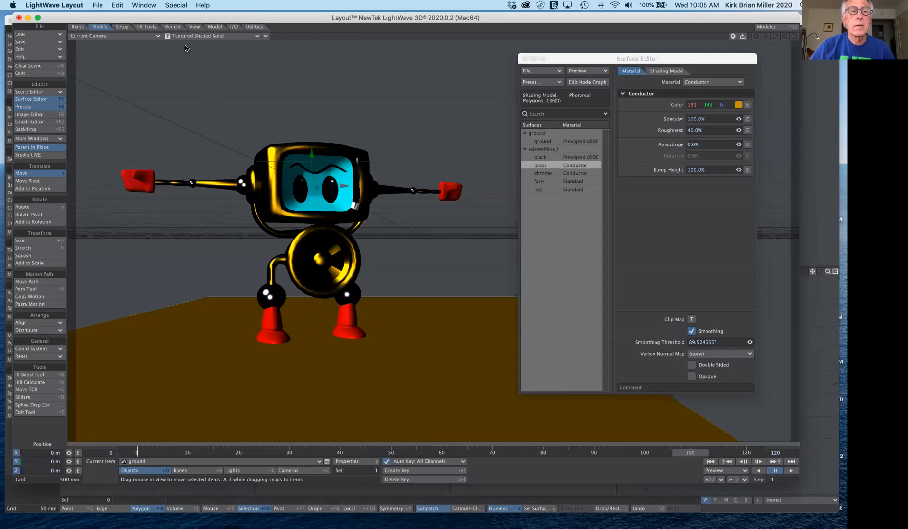
click(187, 37)
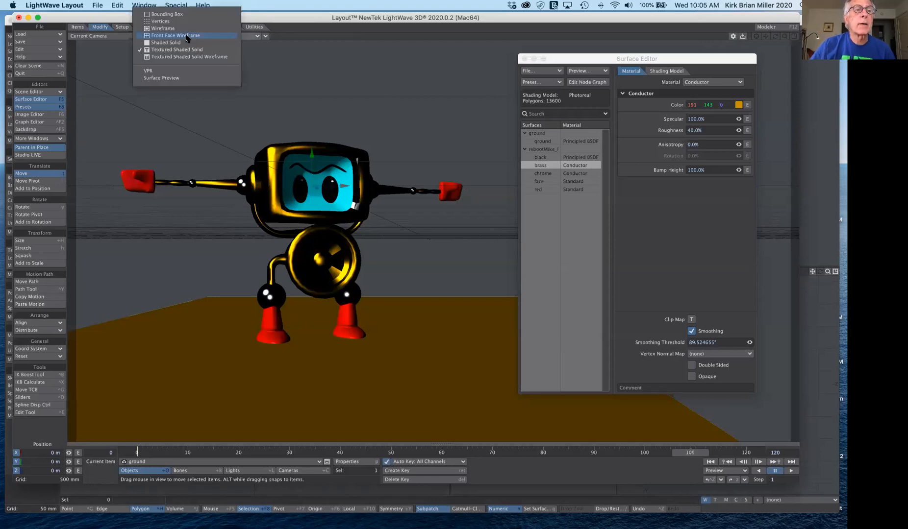
click(187, 71)
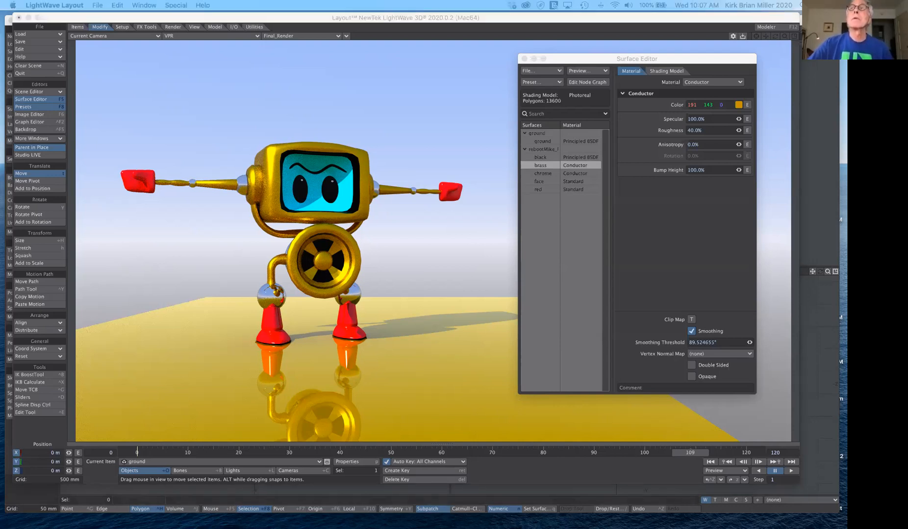
Step: Switch to Google Drive in Chrome and open the art195Fall2020 course folder
drag(725, 0, 713, 36)
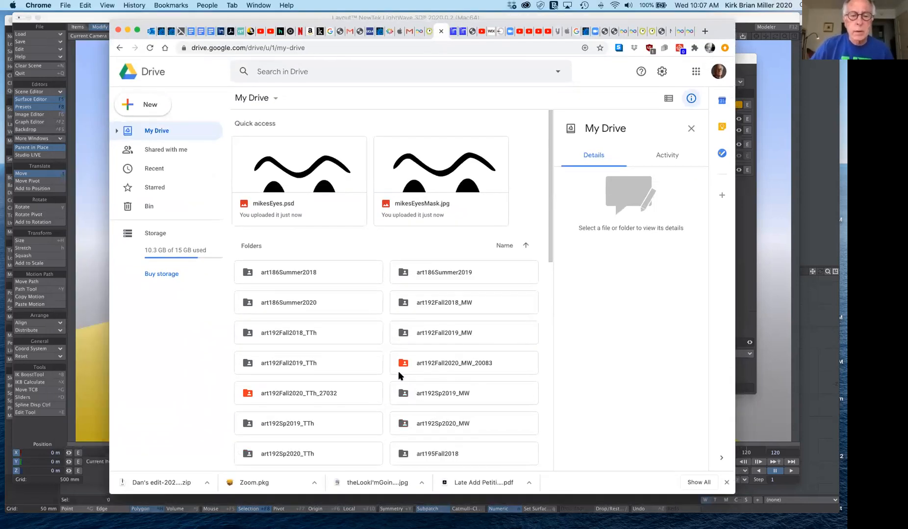
scroll(364, 407, down, 3)
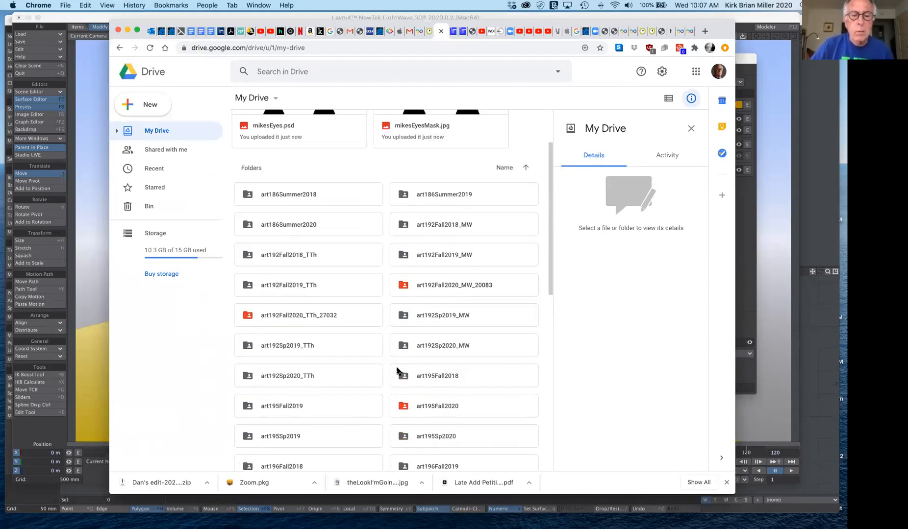
scroll(408, 335, down, 3)
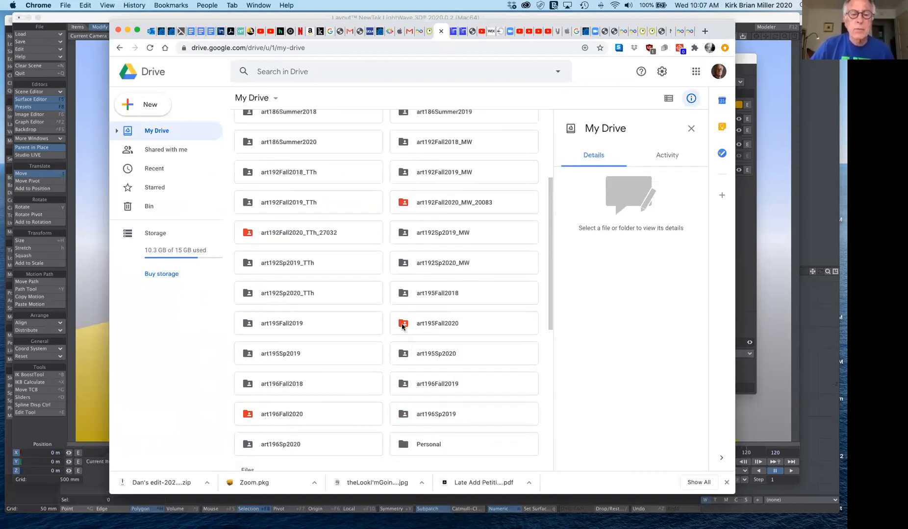
double_click(402, 326)
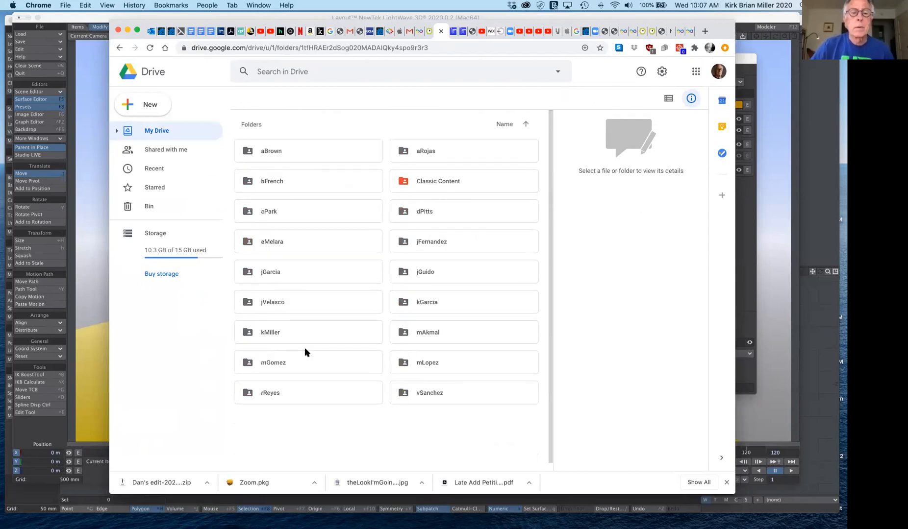
Step: View the eye image files in the instructor's own folder and return to the art195Fall2020 folder
double_click(249, 332)
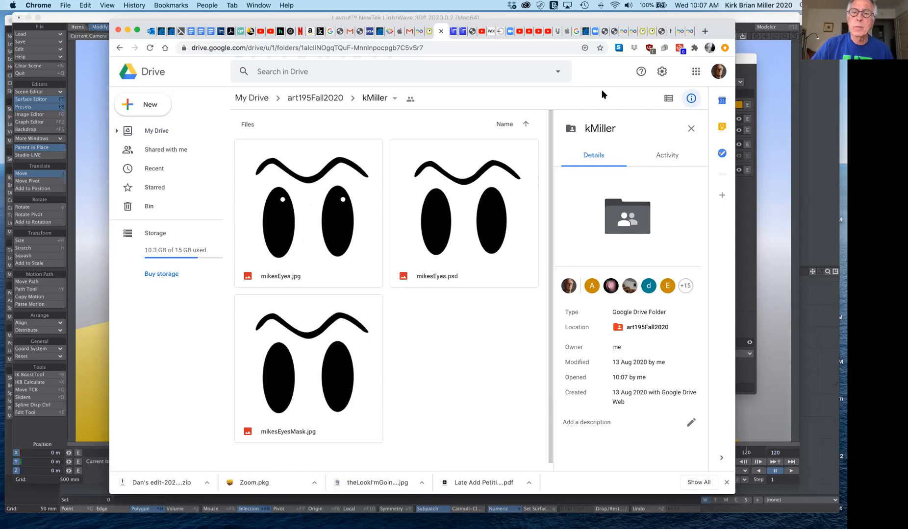
drag(721, 30, 720, 29)
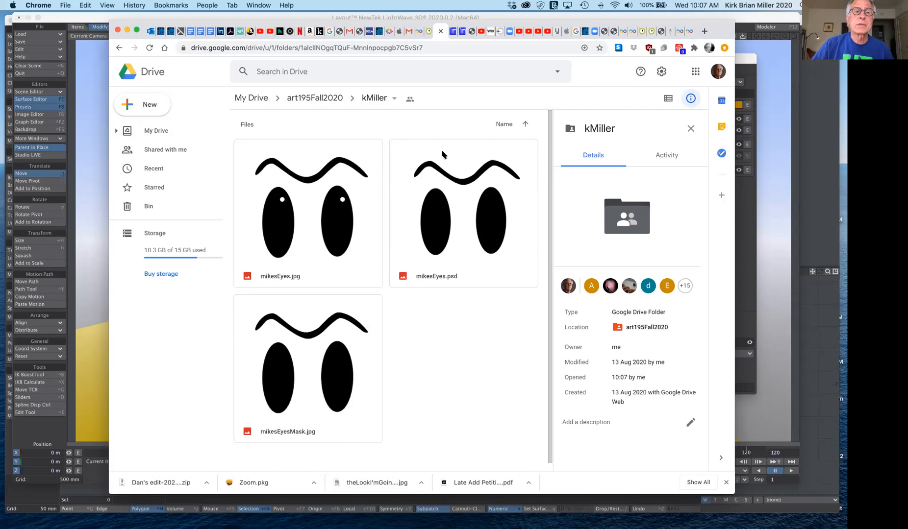
click(298, 98)
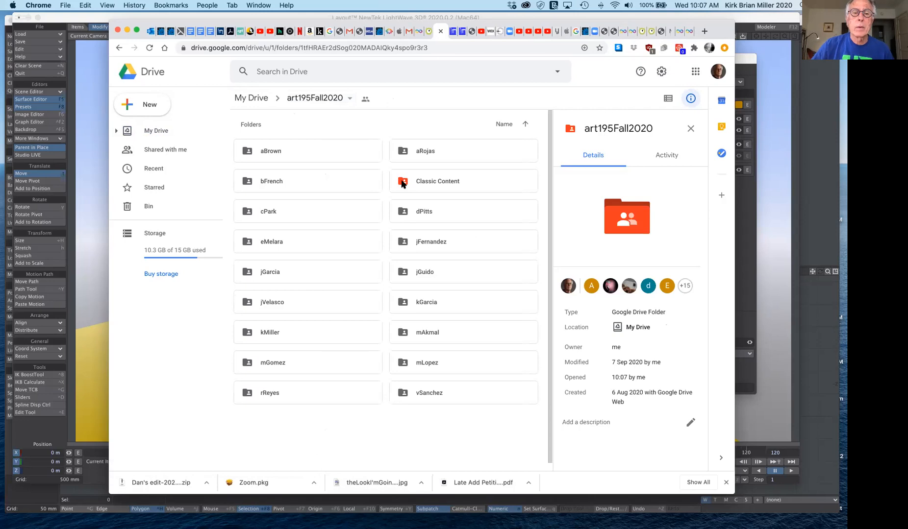
Step: Open the Classic Content folder, point out its Images, Objects and Scenes subfolders, and open Images
double_click(402, 183)
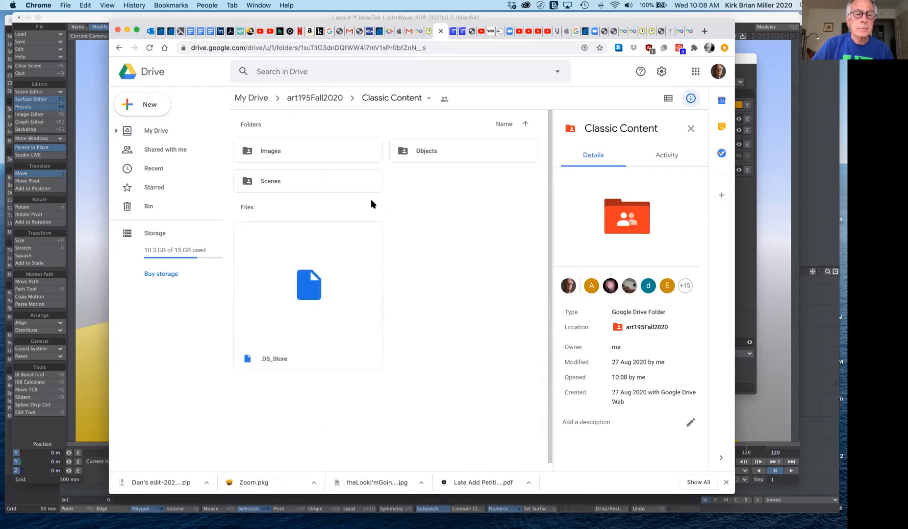
click(248, 154)
click(407, 155)
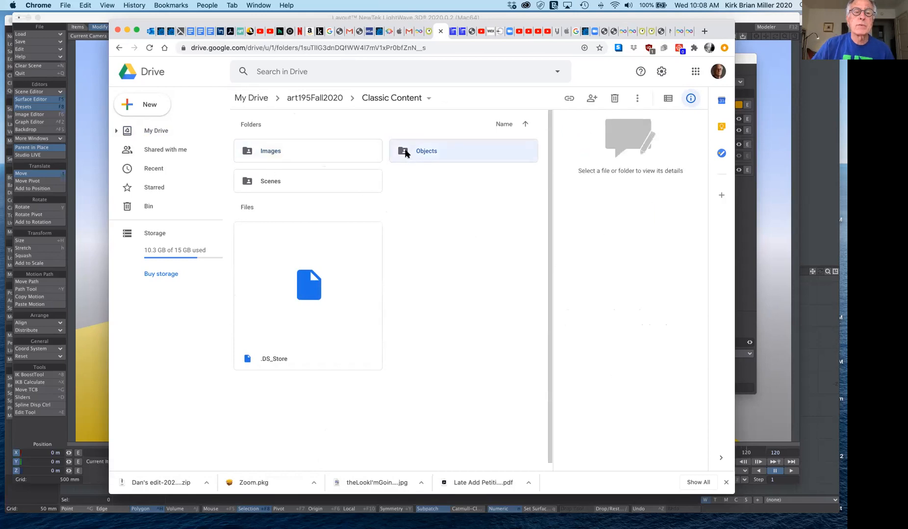
click(266, 184)
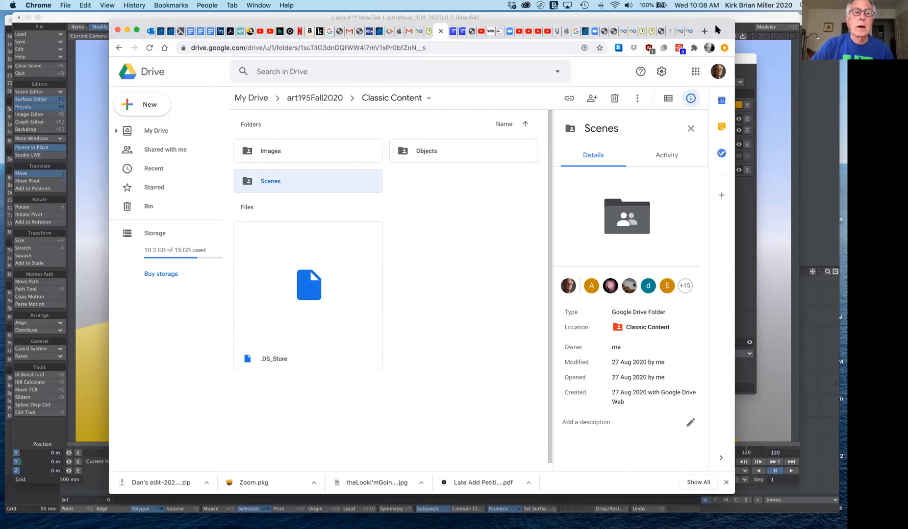
click(246, 153)
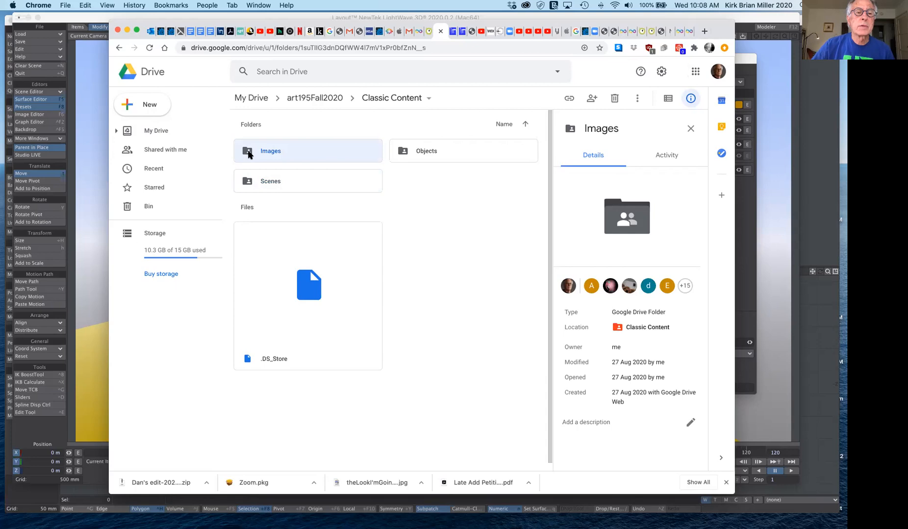
double_click(248, 154)
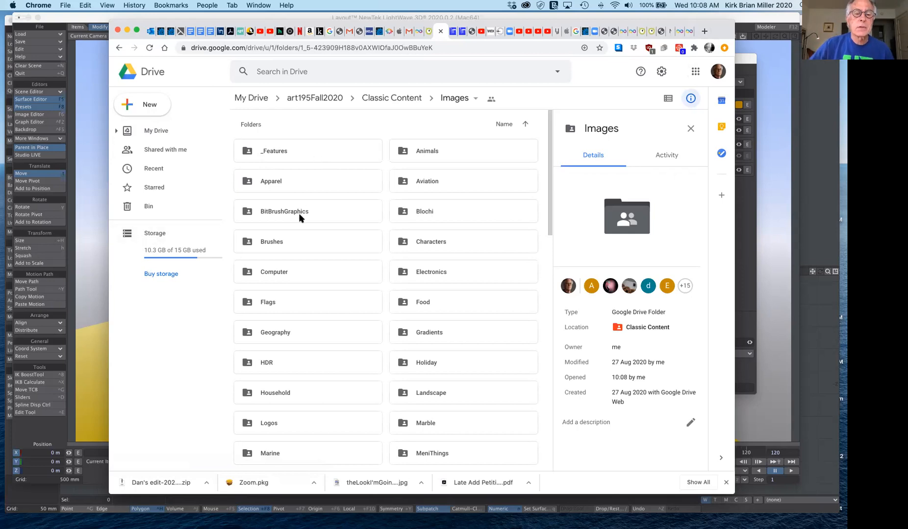
Step: Look through the image category folders and open the Photos folder
scroll(457, 397, down, 6)
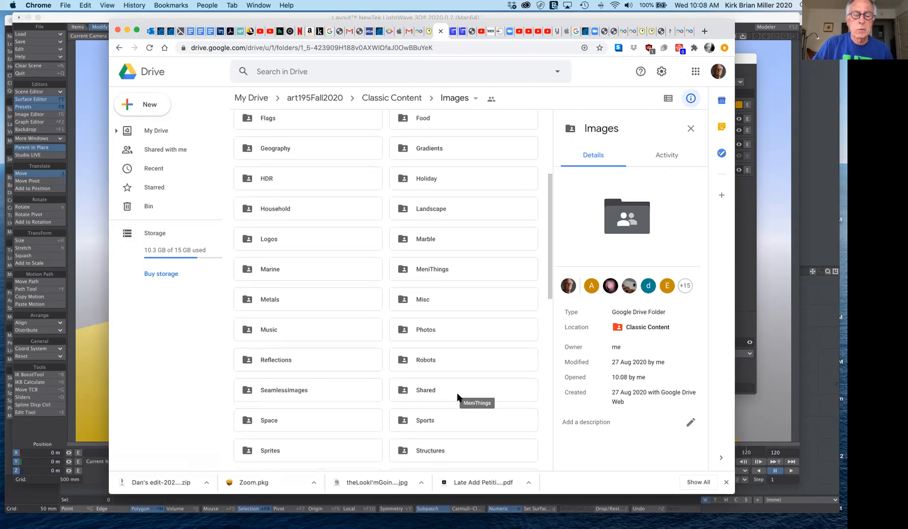
scroll(457, 397, down, 2)
scroll(456, 397, down, 2)
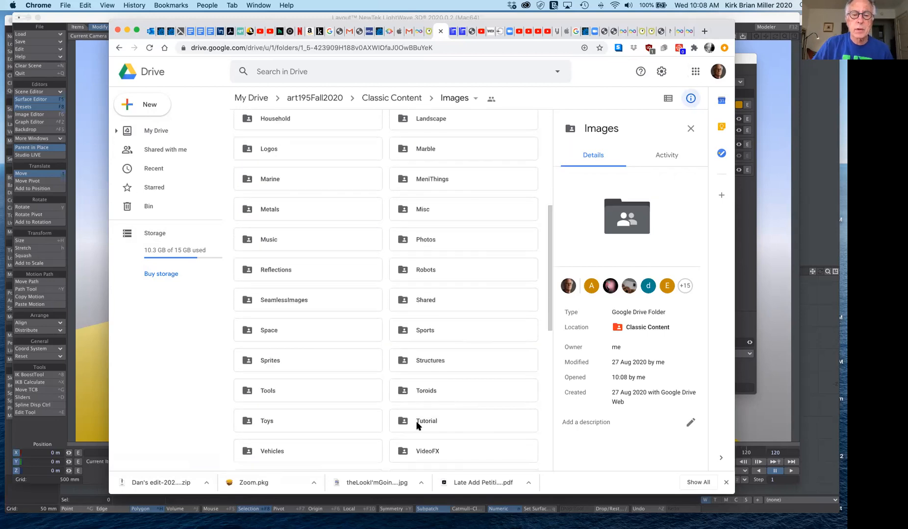
scroll(412, 373, down, 3)
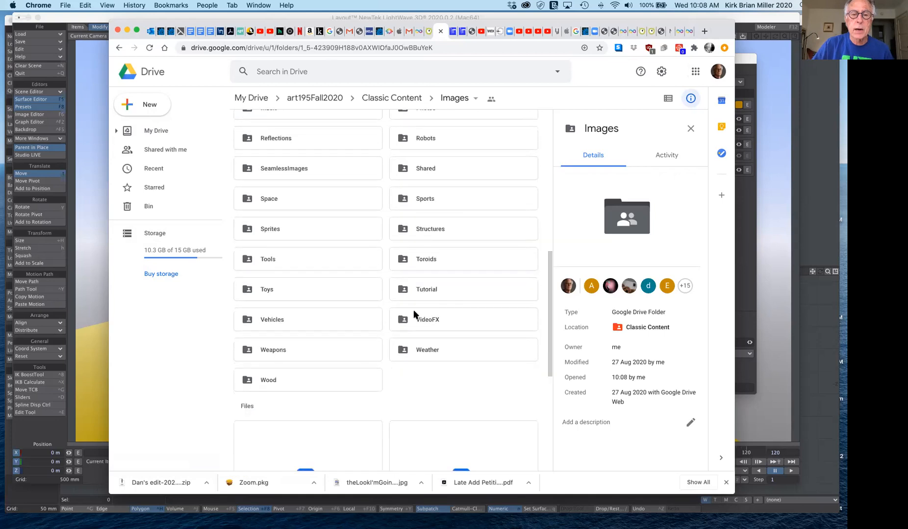
scroll(411, 231, up, 2)
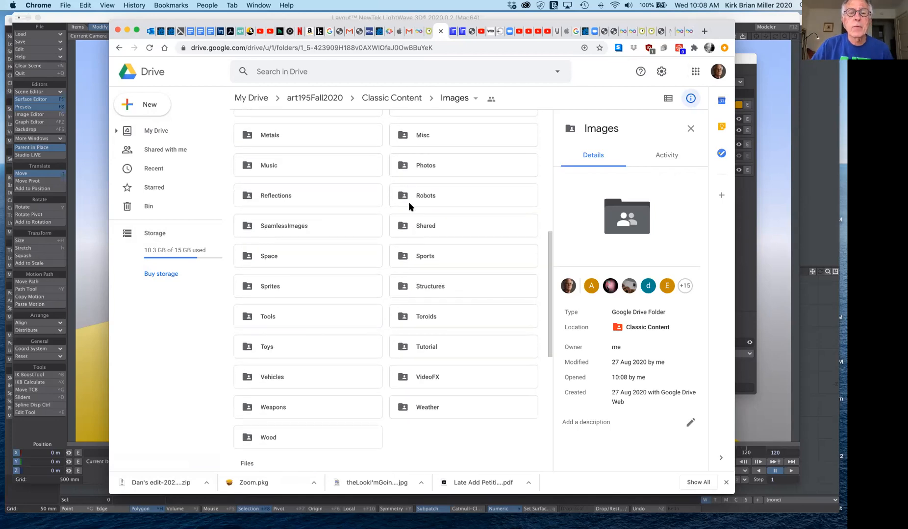
click(405, 167)
double_click(405, 167)
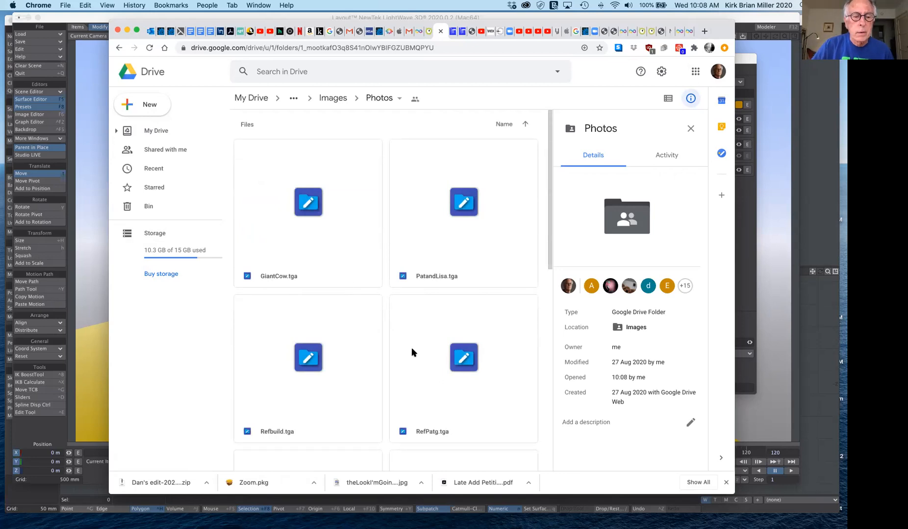
Step: Find Sandbar.tga in the Photos folder and start downloading it
scroll(412, 352, down, 5)
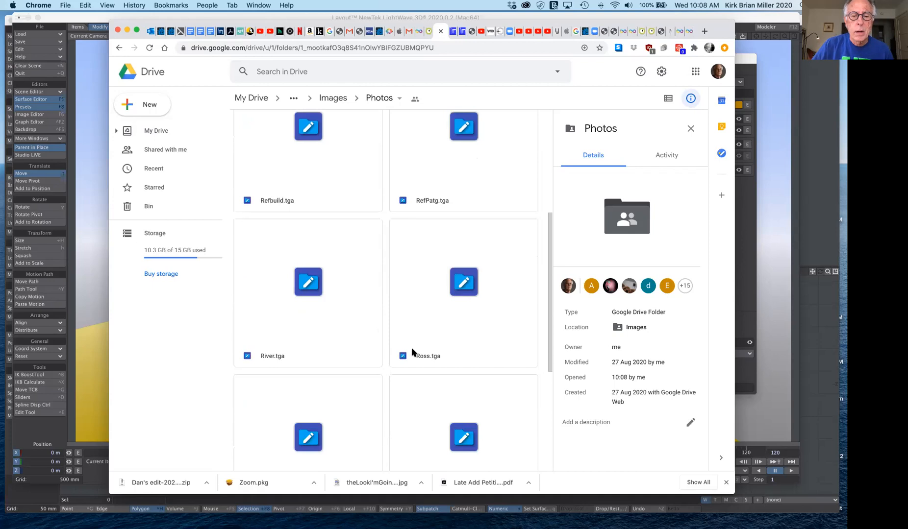
scroll(412, 352, down, 2)
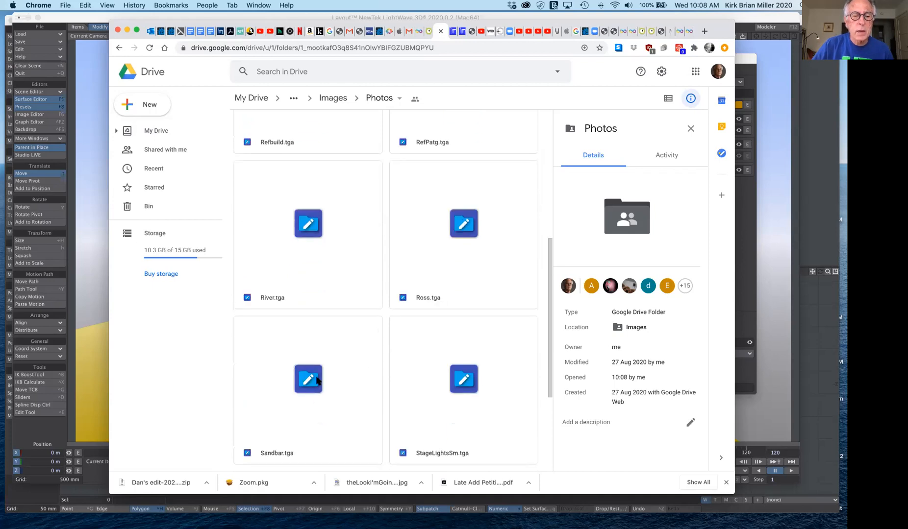
click(308, 379)
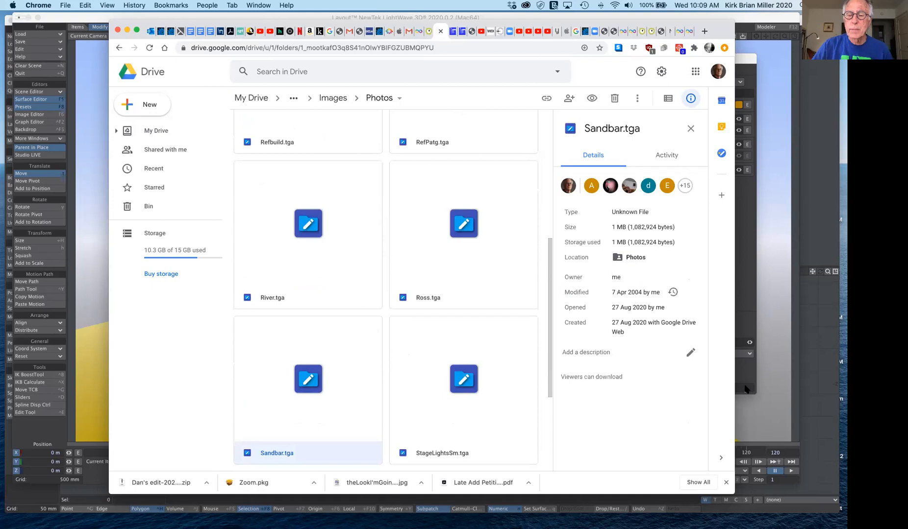
right_click(314, 382)
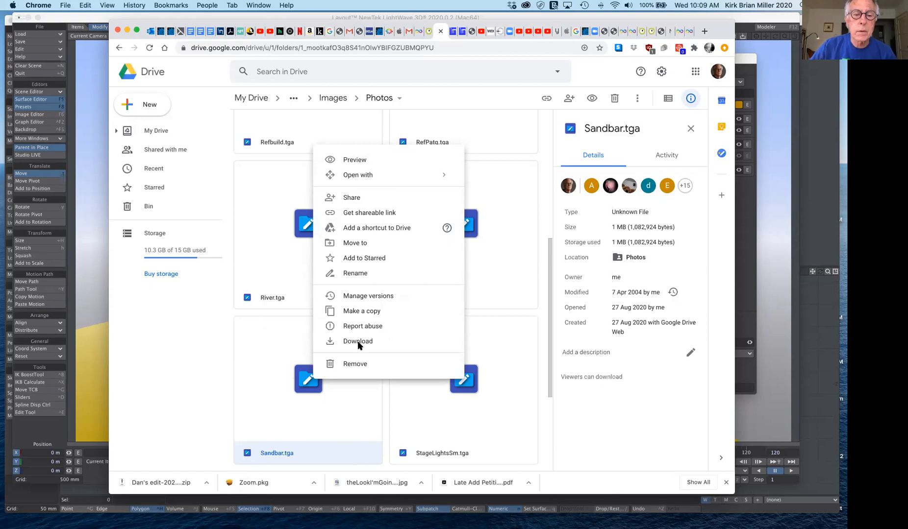
click(328, 342)
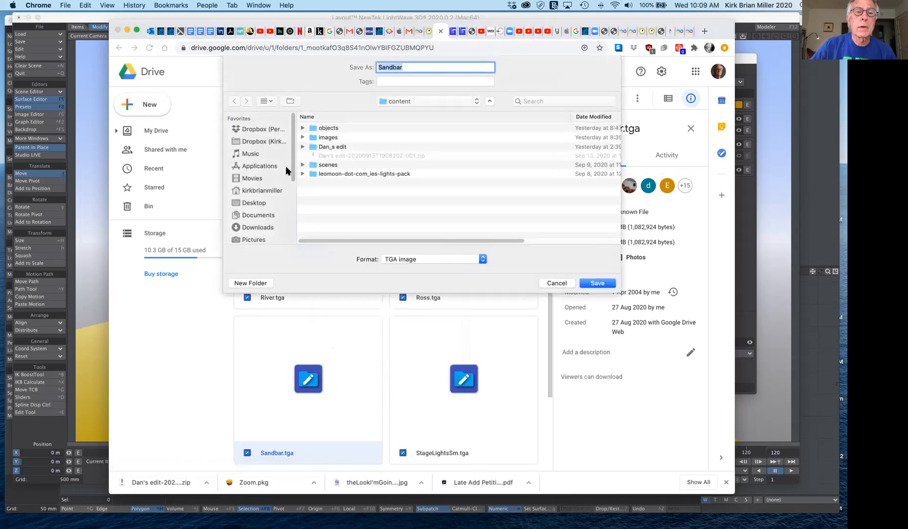
Step: Save the Sandbar TGA image into the images folder of contentFall2020 on the iCloud Desktop
click(396, 102)
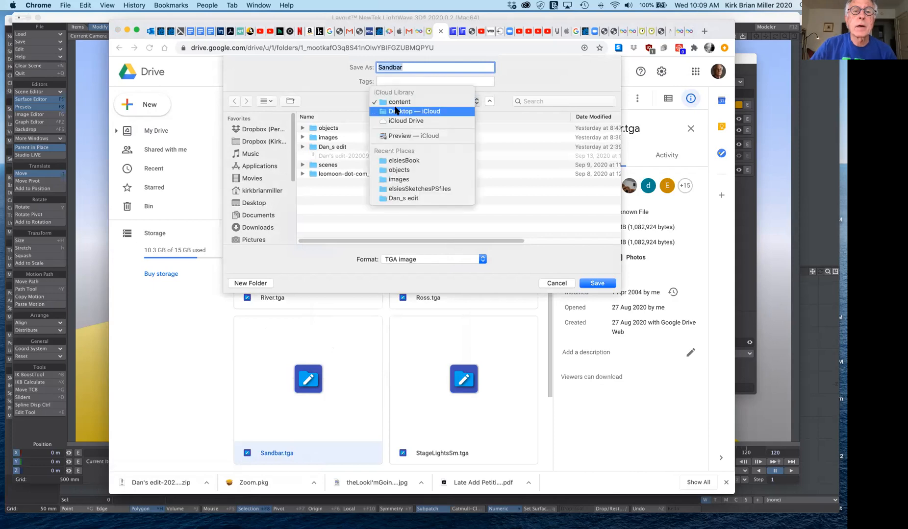
click(395, 111)
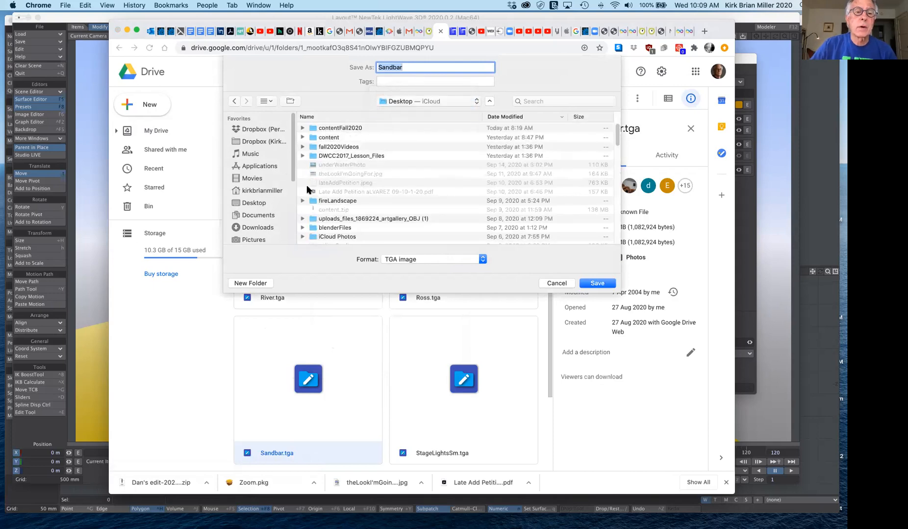
double_click(315, 129)
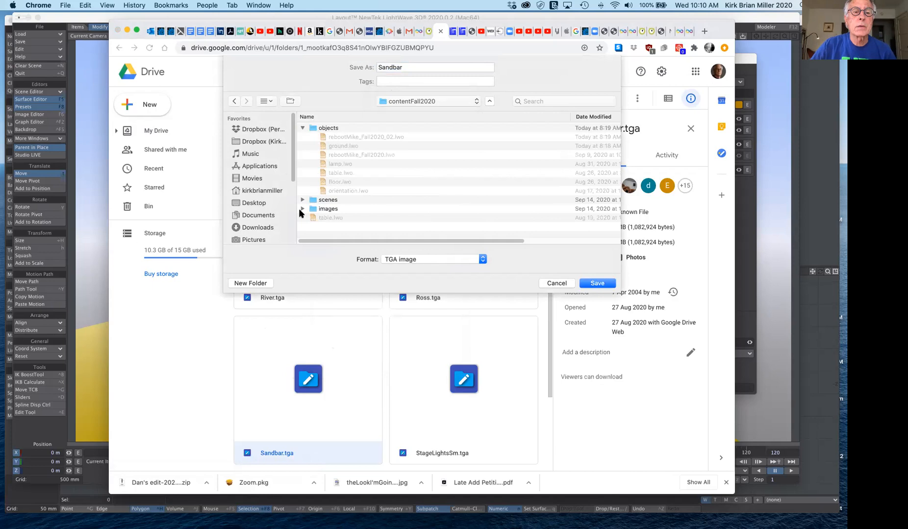
double_click(312, 210)
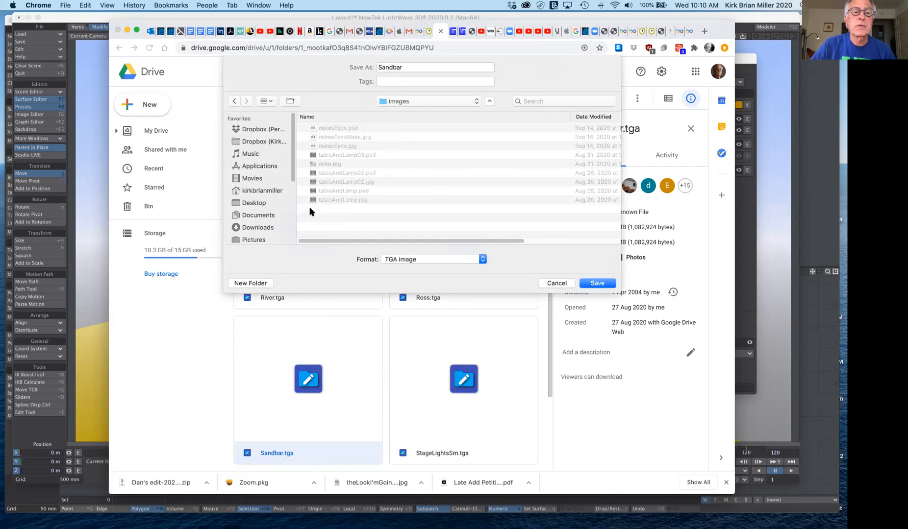
click(606, 283)
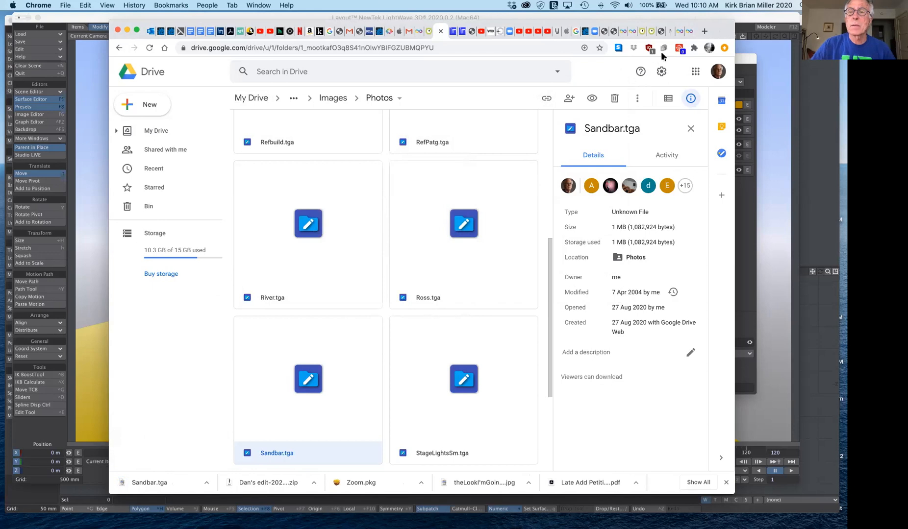
Step: Switch back to LightWave Layout, shift the Surface Editor slightly aside and open the Backdrop effects settings
double_click(716, 32)
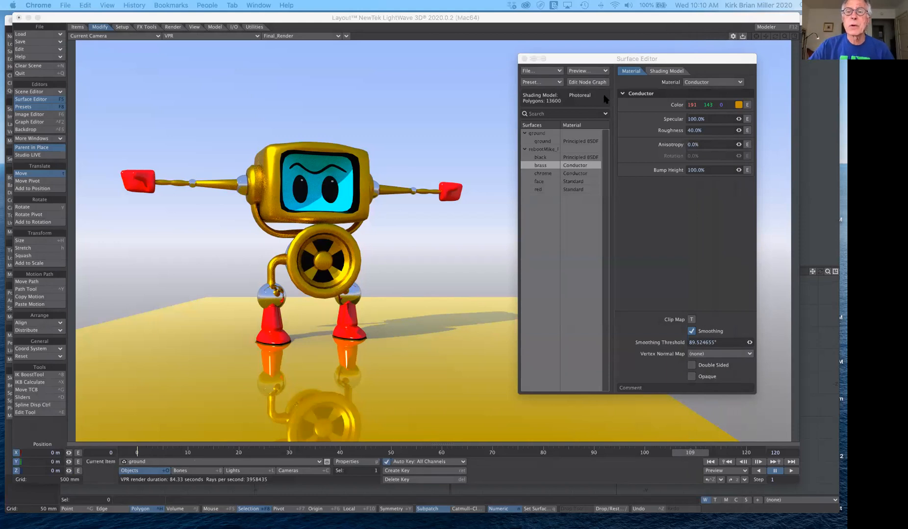
drag(587, 61, 598, 55)
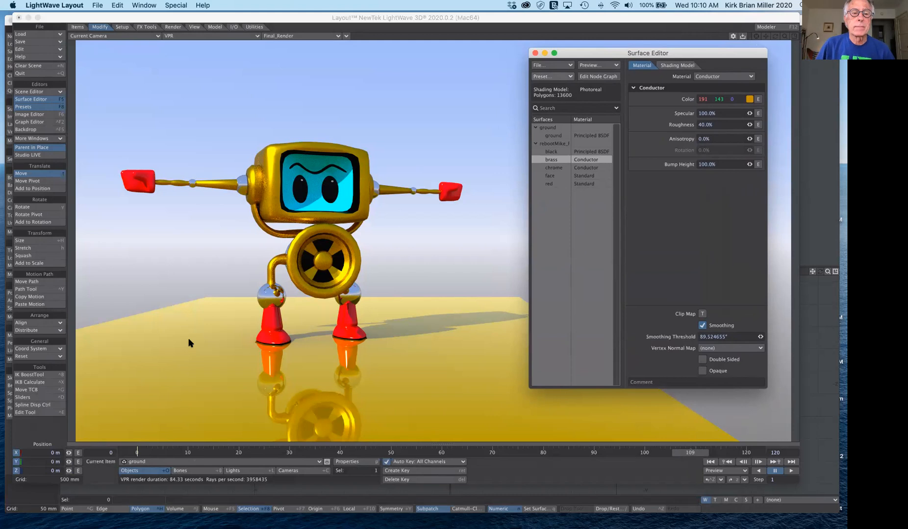
click(173, 27)
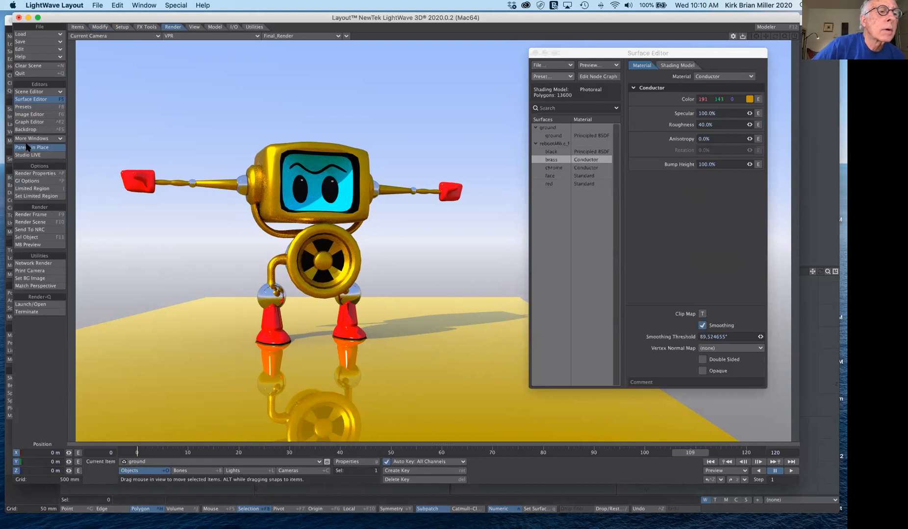
click(30, 129)
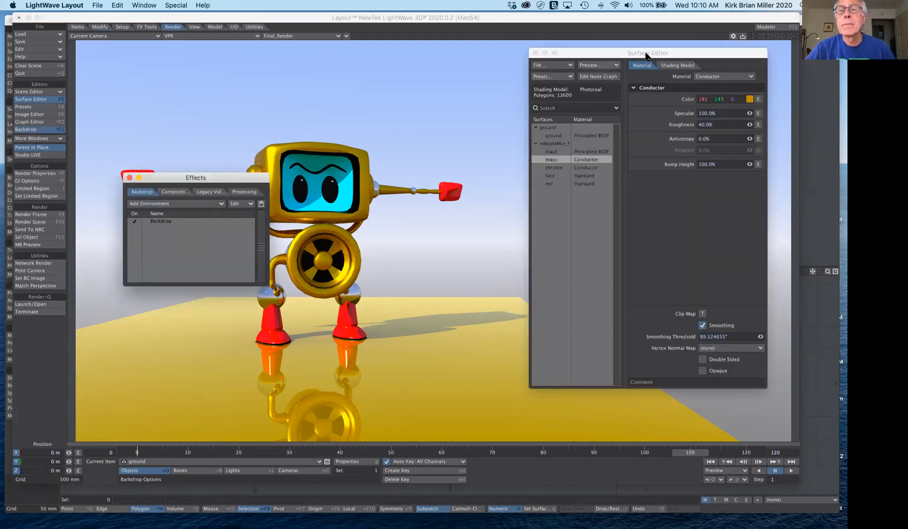
Step: Open the compositing effects settings and start loading a new background image
drag(186, 177, 175, 77)
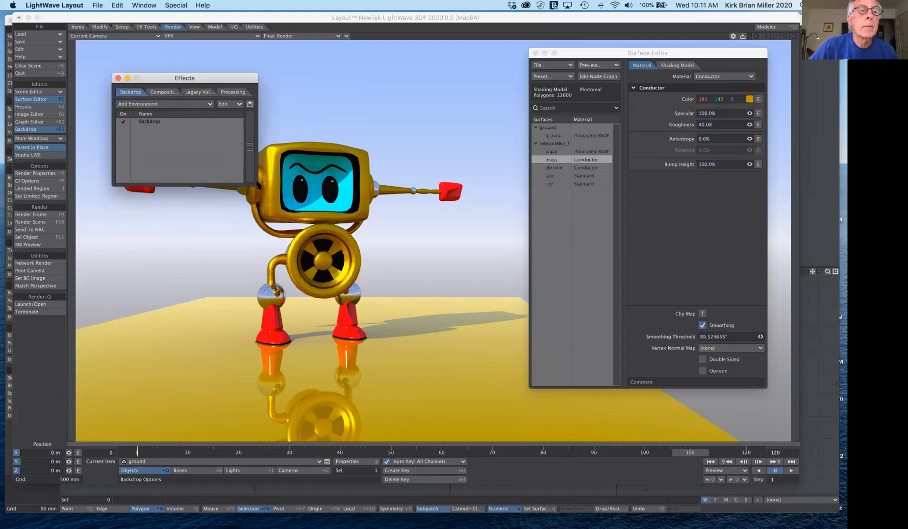
click(167, 92)
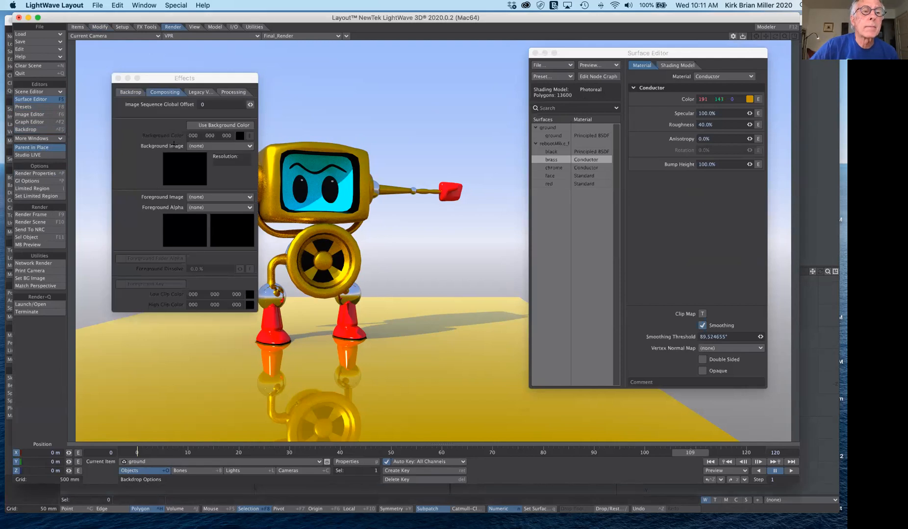
drag(208, 79, 198, 77)
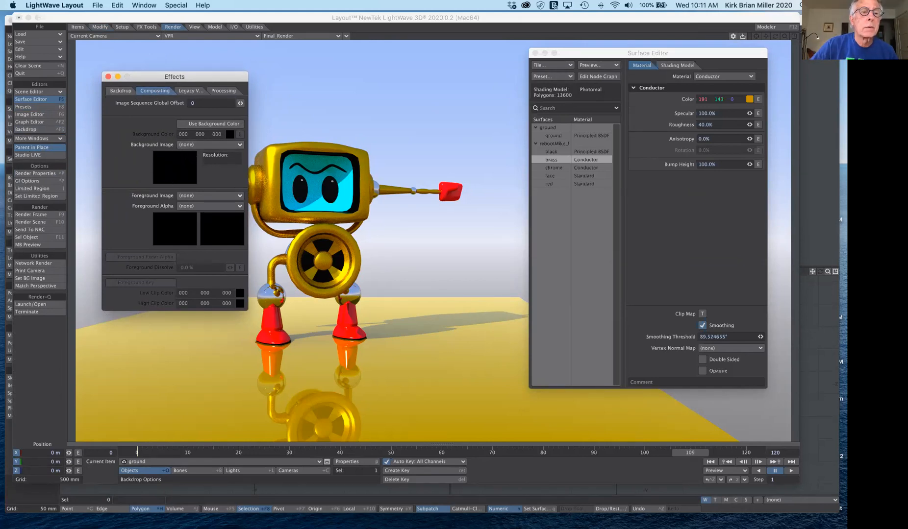
click(198, 147)
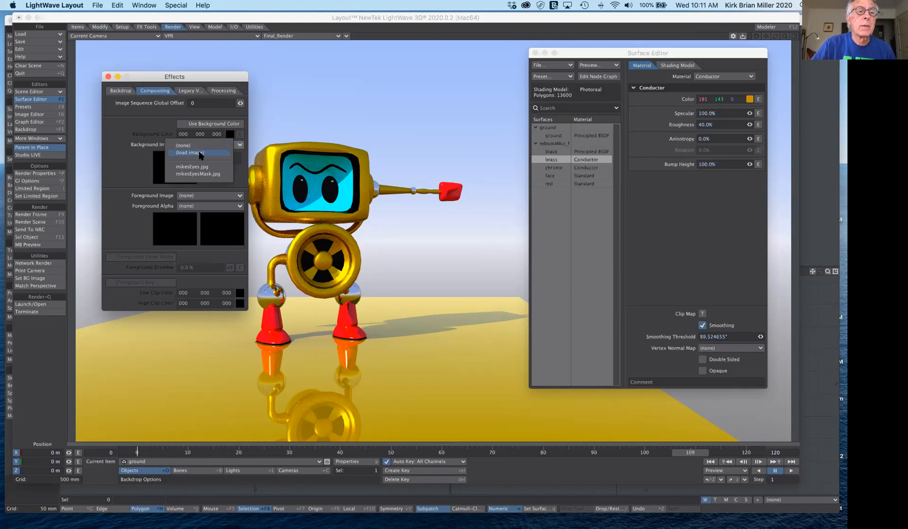
click(200, 154)
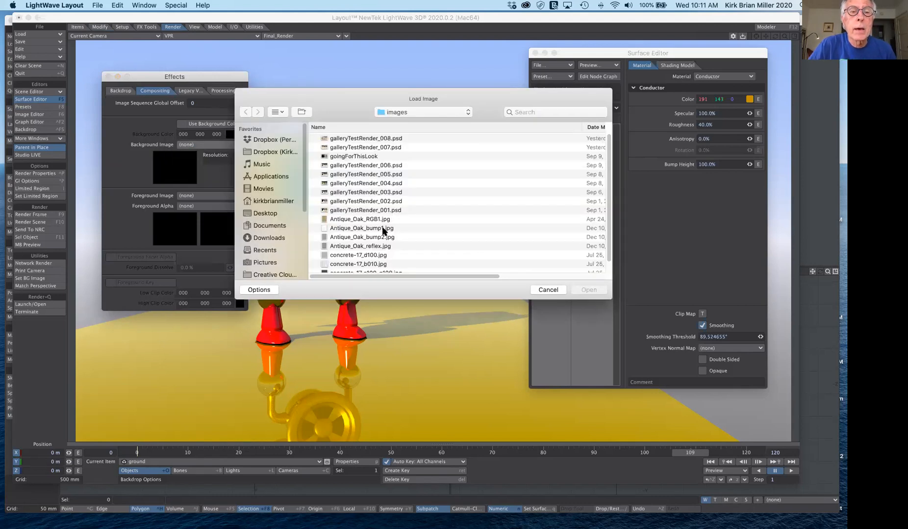
Step: Load Sandbar.tga from the images folder of contentFall2020 on the iCloud Desktop as the background image
click(424, 113)
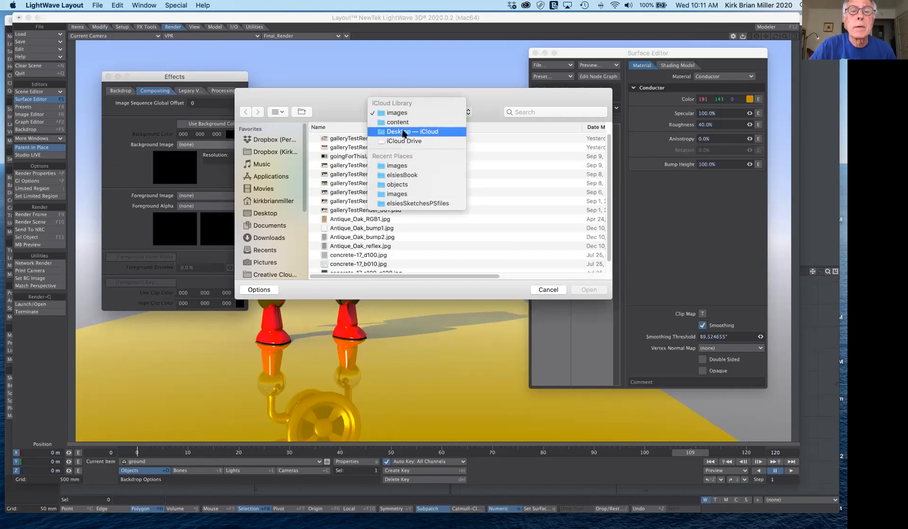
click(360, 147)
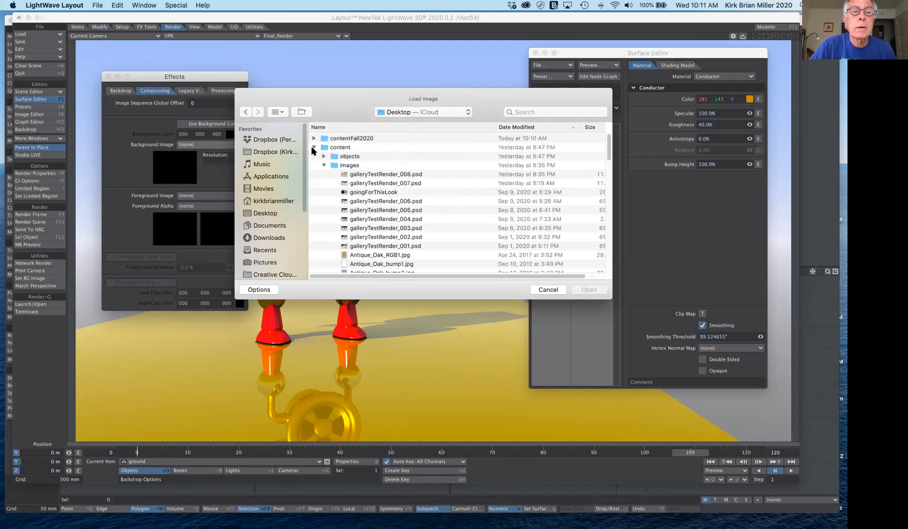
click(314, 147)
double_click(343, 138)
click(314, 147)
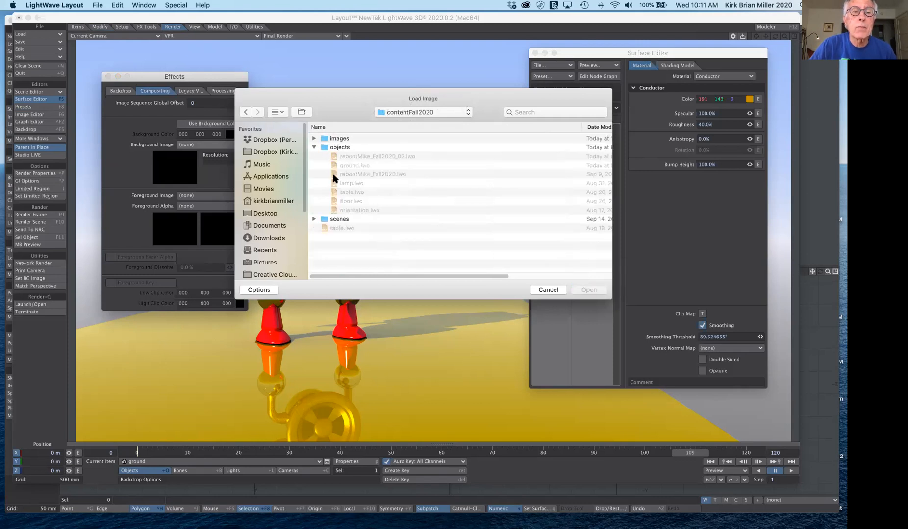
click(314, 138)
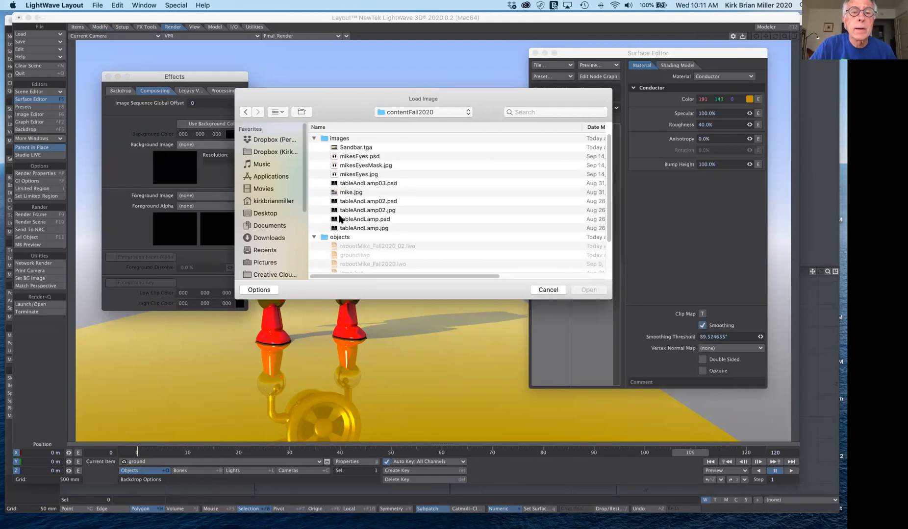
click(336, 148)
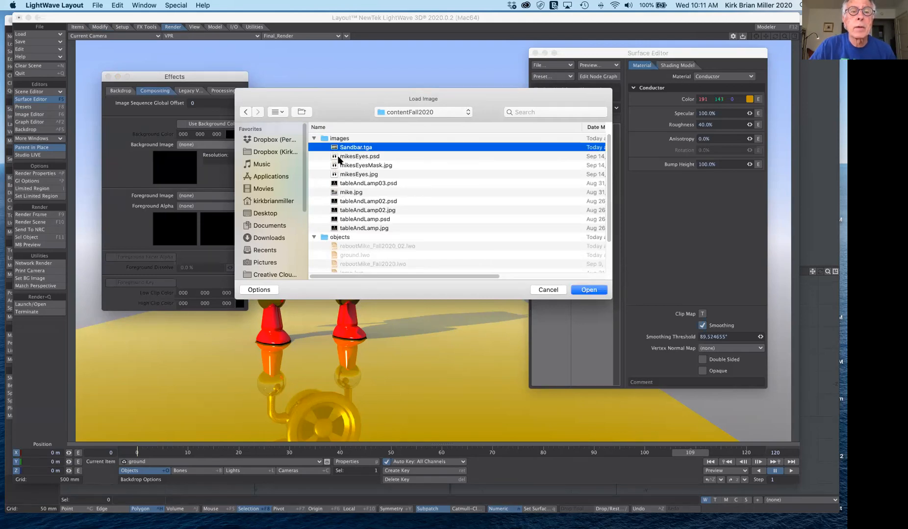
click(589, 290)
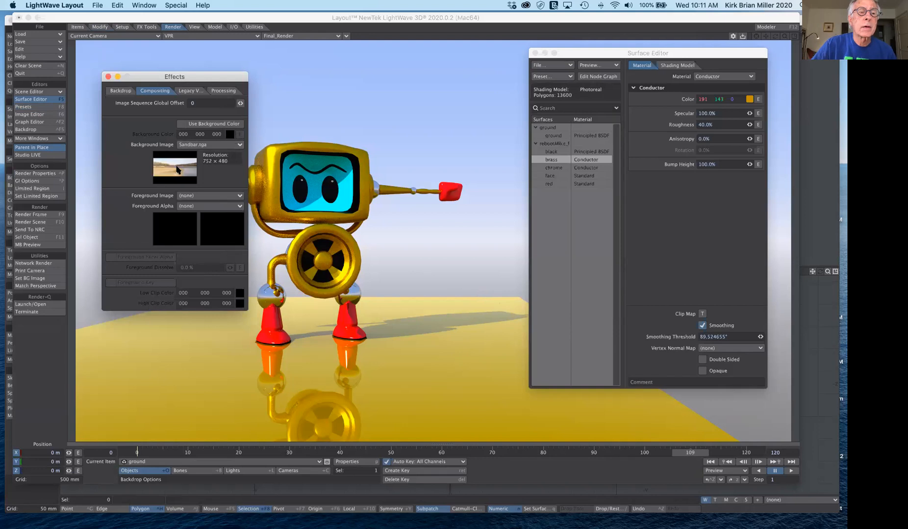
Step: Close the Effects window and move the Surface Editor down to uncover the backdrop
drag(204, 79, 189, 206)
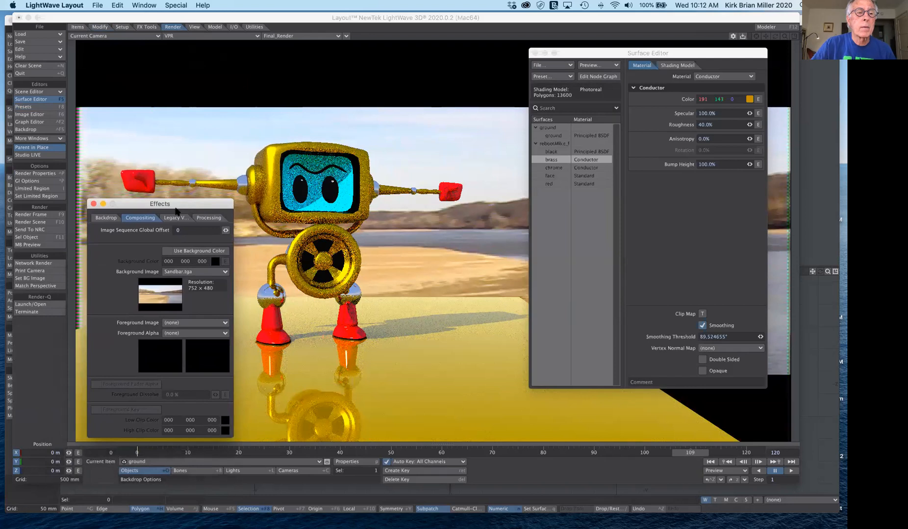
click(94, 205)
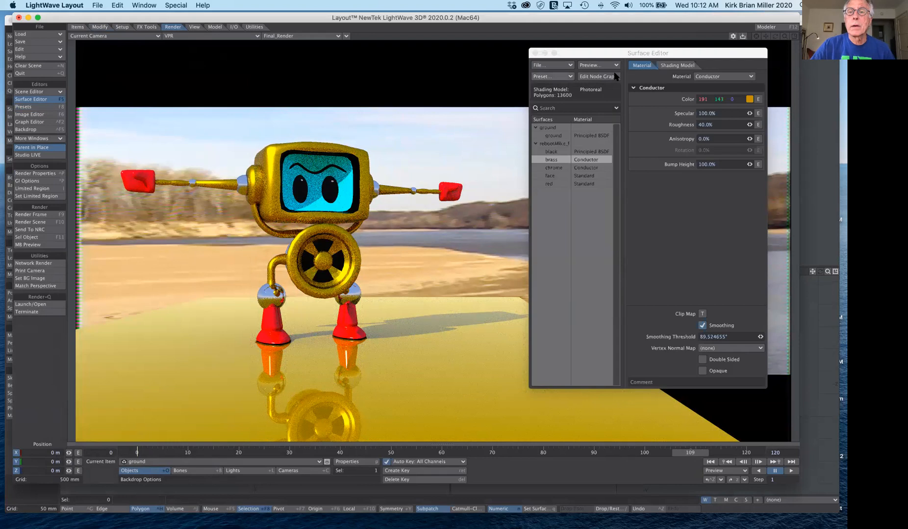
drag(614, 54, 621, 307)
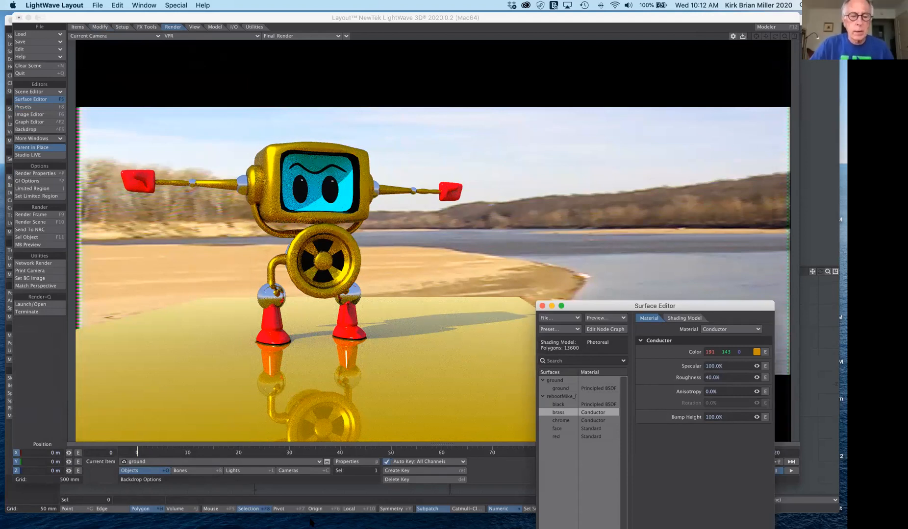
Step: Select the camera, set the viewport to Textured Shaded Solid and adjust the camera height to a Y position of about -88 mm
click(294, 471)
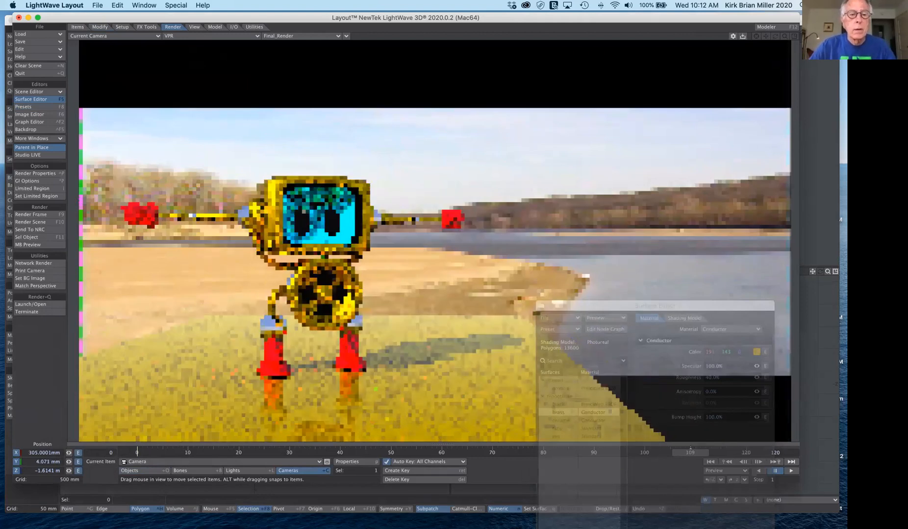
right_drag(435, 240, 435, 268)
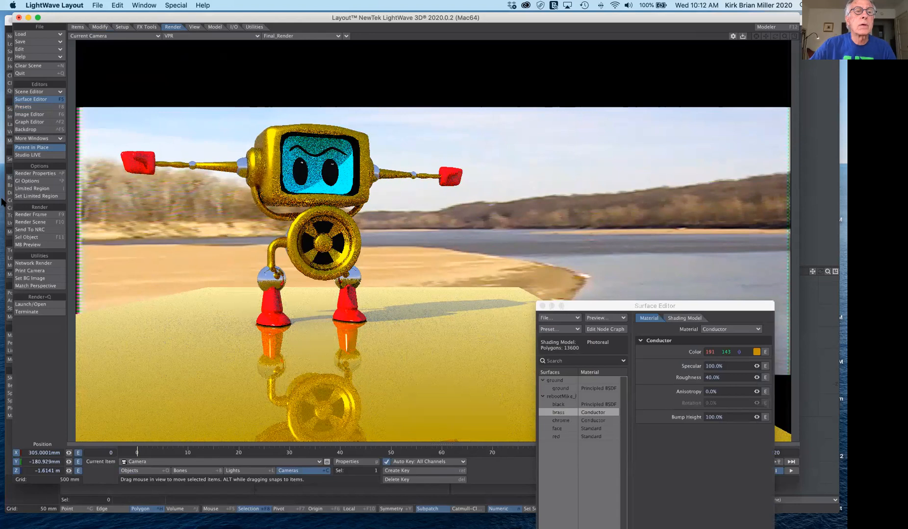
click(238, 36)
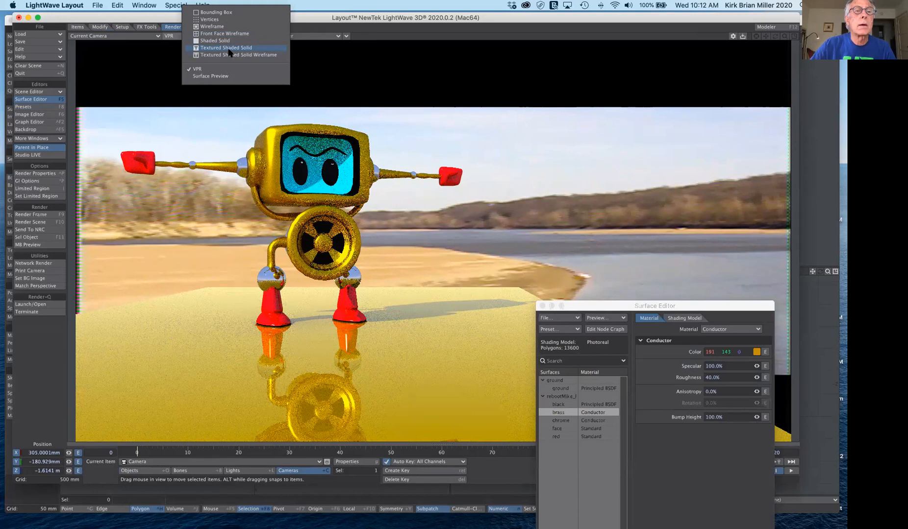
click(228, 48)
right_drag(431, 245, 431, 226)
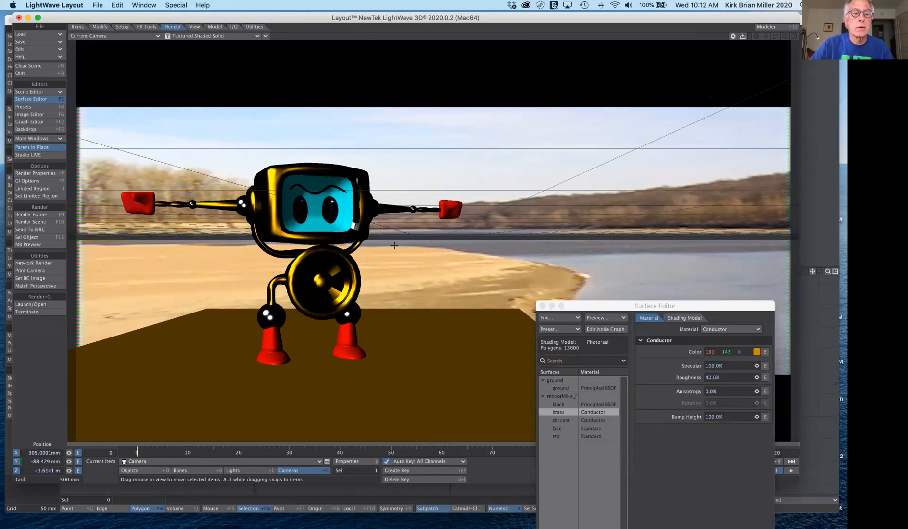
Step: Switch the viewport display back to VPR and reposition the Surface Editor beside the robot
drag(686, 305, 652, 335)
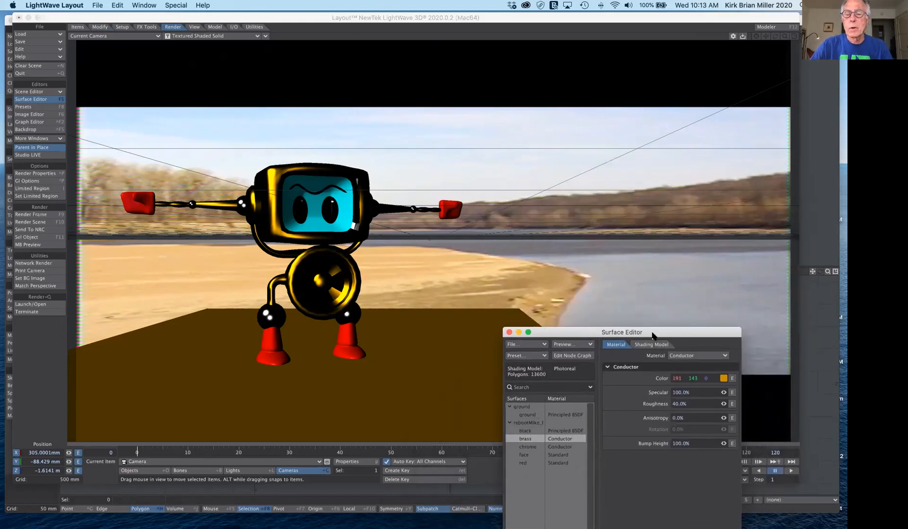
drag(652, 335, 672, 172)
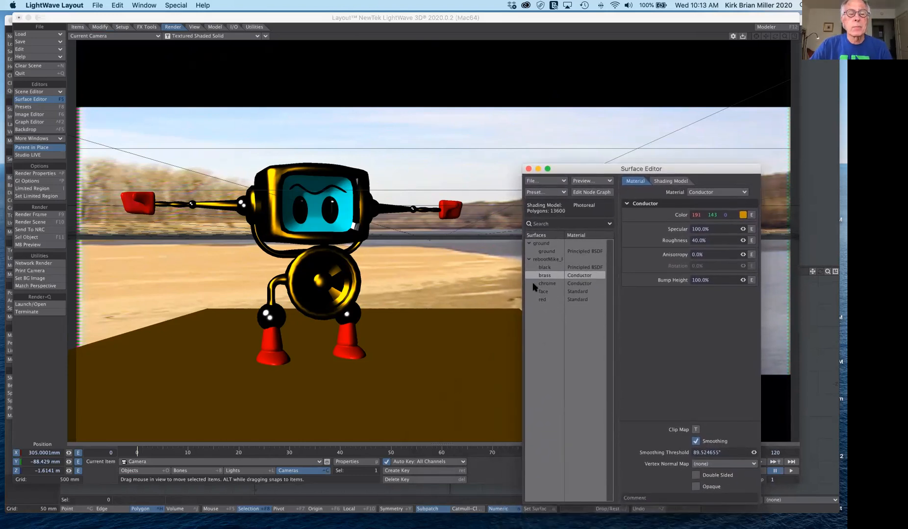
click(180, 37)
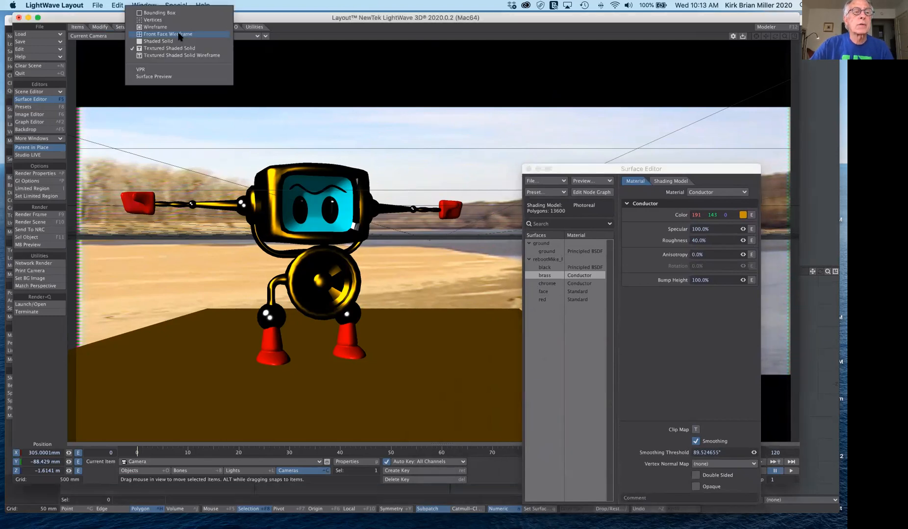
click(173, 70)
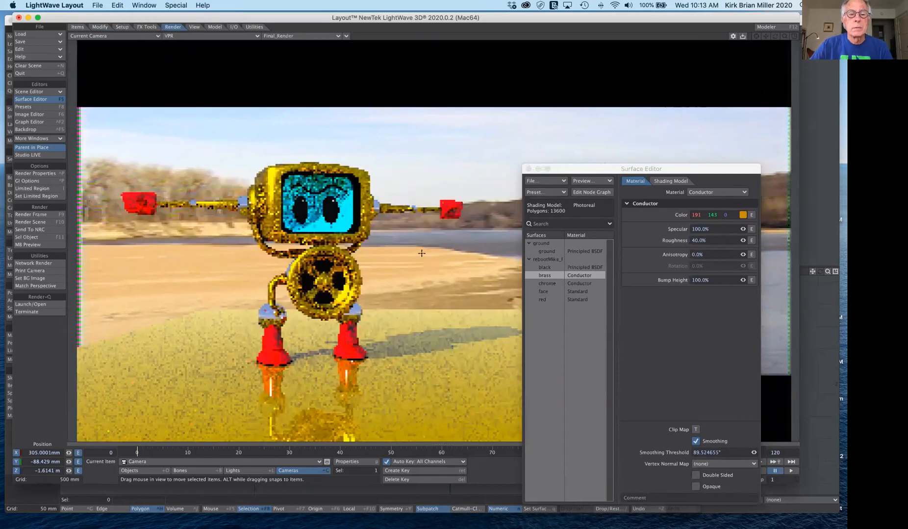
drag(669, 169, 679, 258)
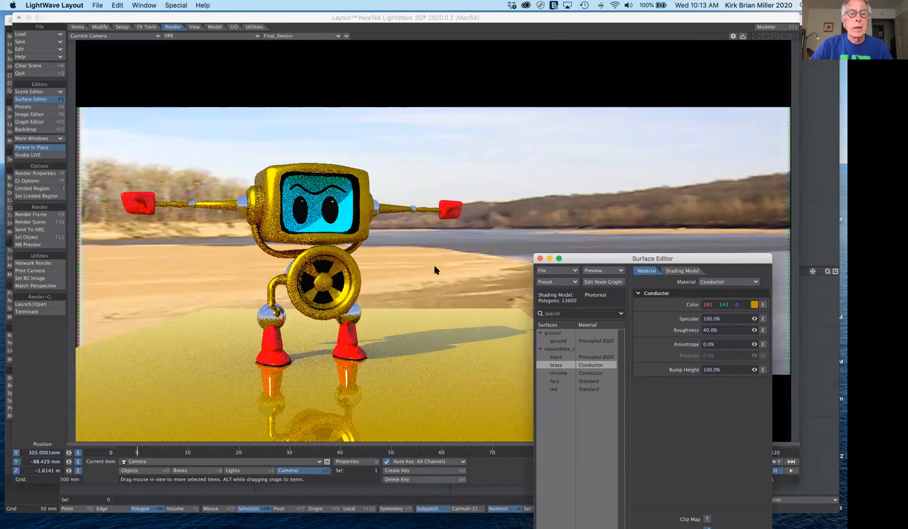
drag(721, 258, 699, 184)
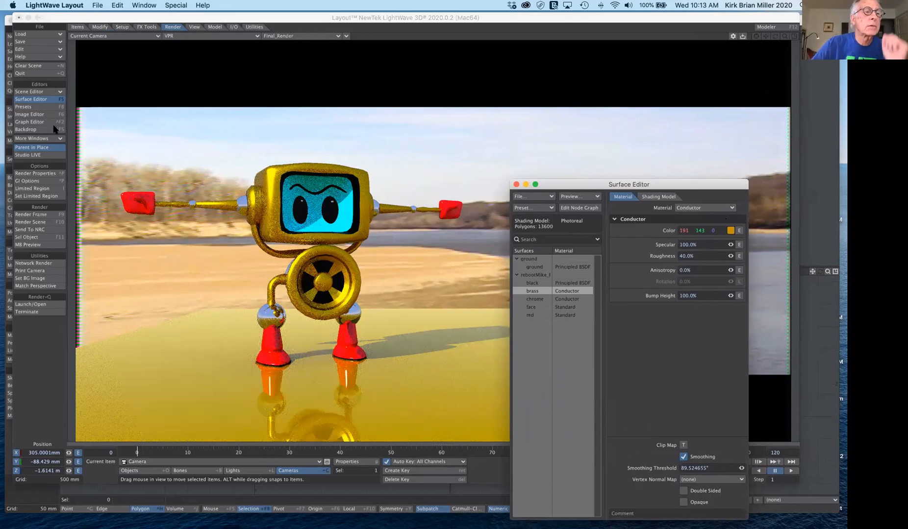
Step: Load the Gold surface preset onto the brass surface and close the Surface Preset window
click(43, 107)
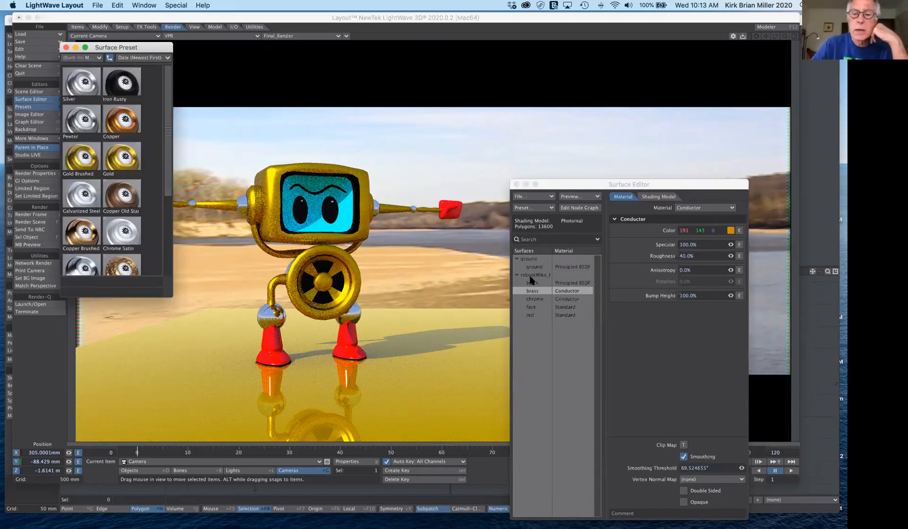
double_click(118, 159)
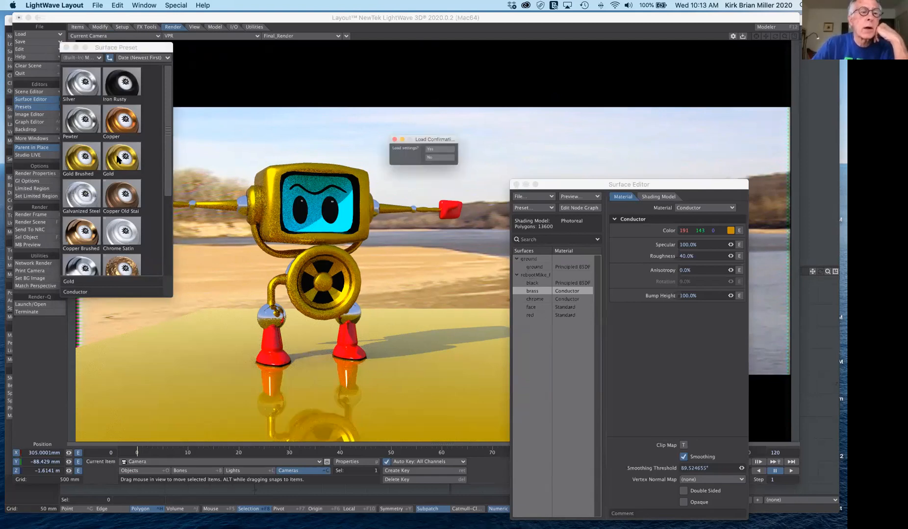
click(442, 149)
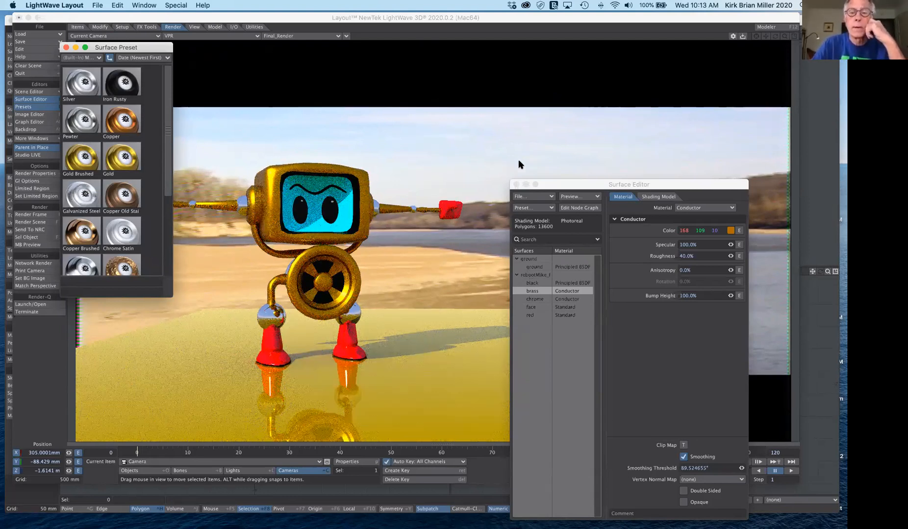
drag(556, 184, 577, 130)
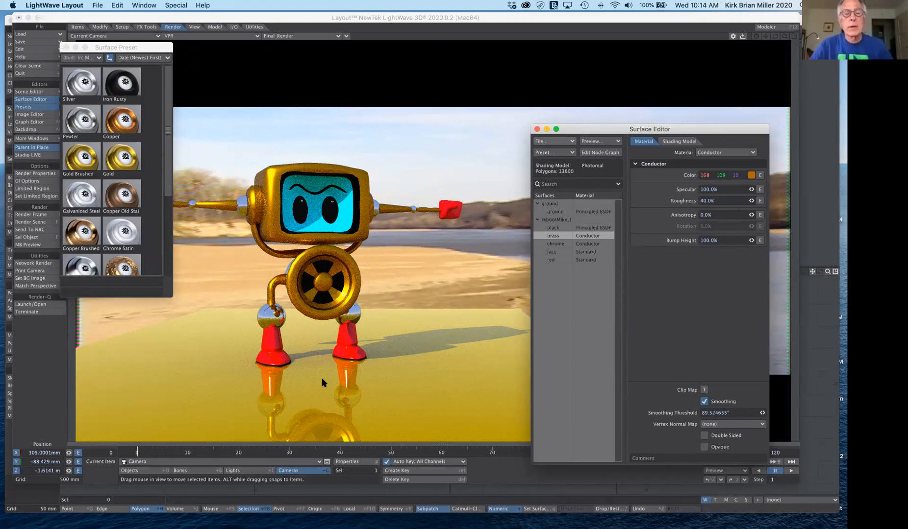
drag(585, 130, 624, 169)
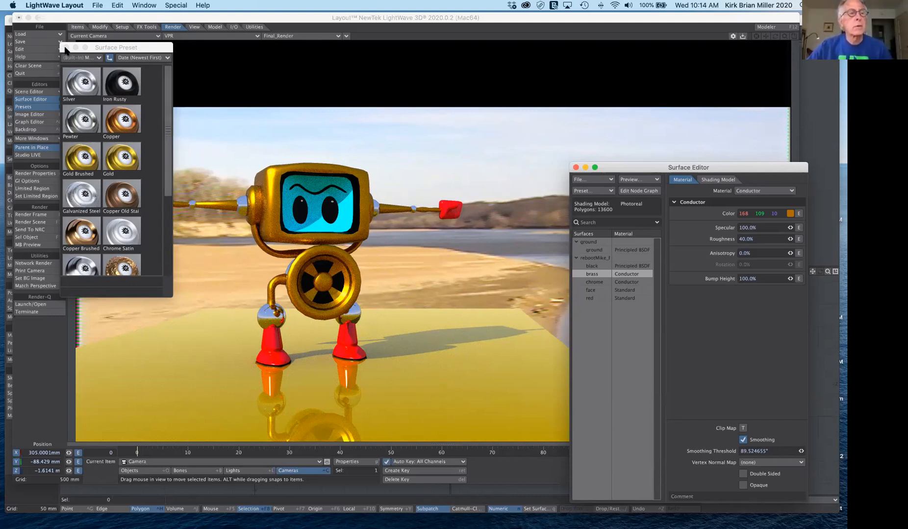
click(66, 48)
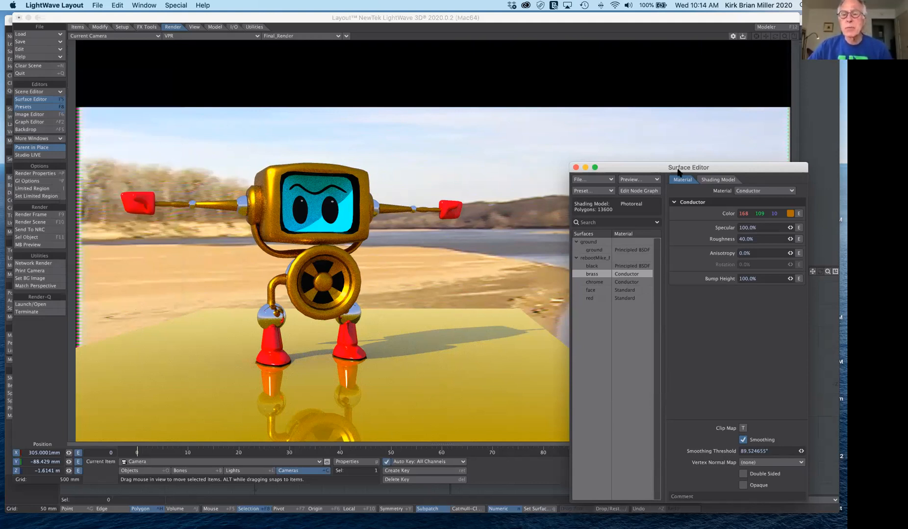
Step: Select the ground surface in the Surface Editor and lower its Specular value to 0%
drag(623, 170, 580, 115)
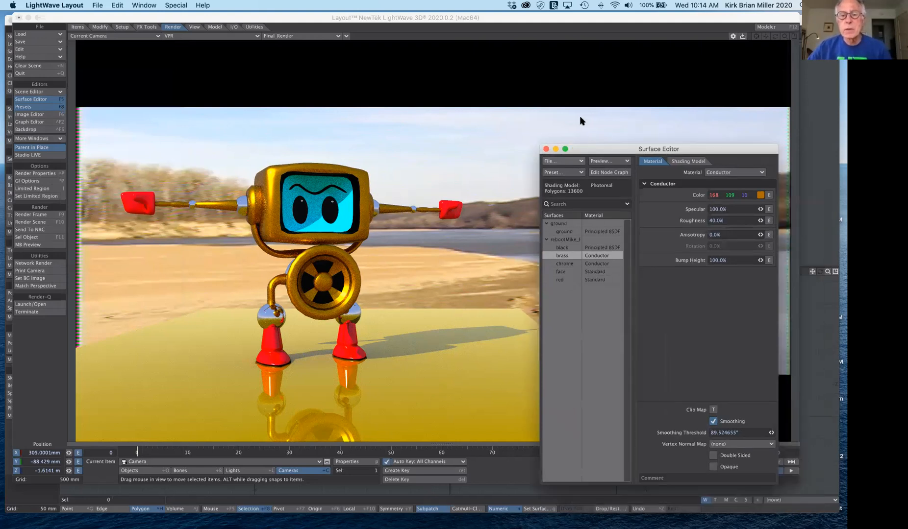
click(557, 201)
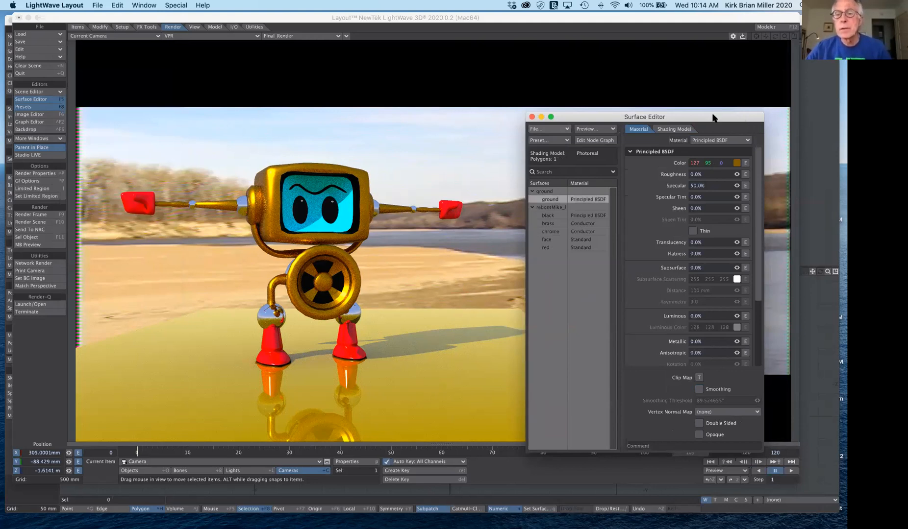
drag(713, 117, 686, 114)
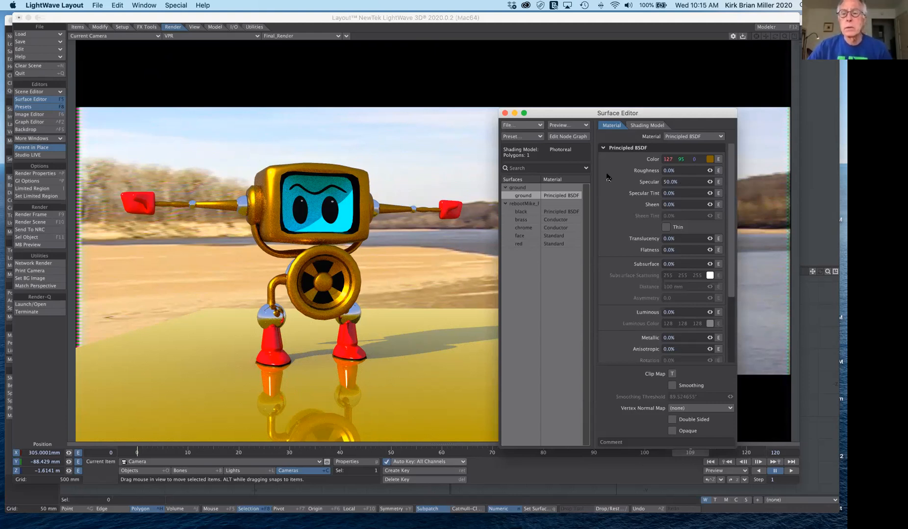
drag(709, 182, 535, 281)
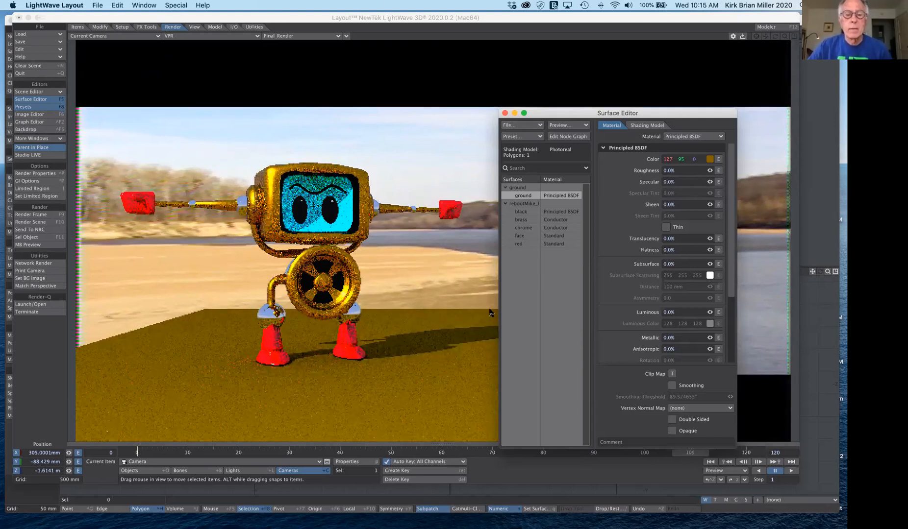
Step: Set the ground surface's Roughness to 3%
click(678, 173)
drag(678, 173, 643, 174)
text(3%)
key(Tab)
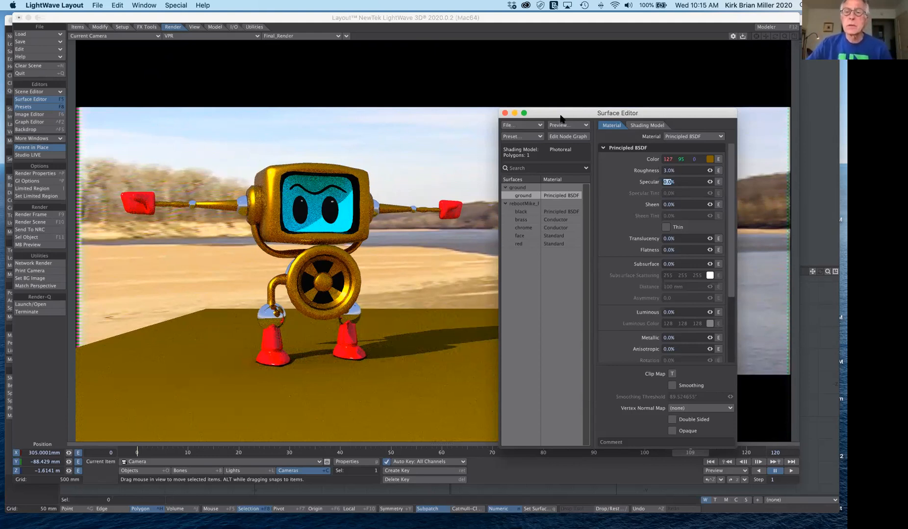
Step: Select the ground object and shift it along X to 170 mm, with the Surface Editor moved clear of the scene
key(Return)
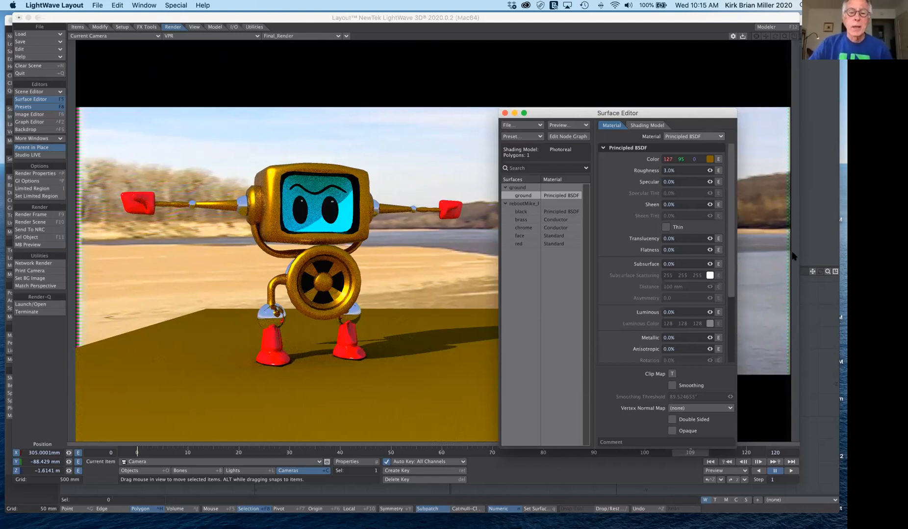
drag(714, 114, 782, 221)
drag(712, 221, 703, 131)
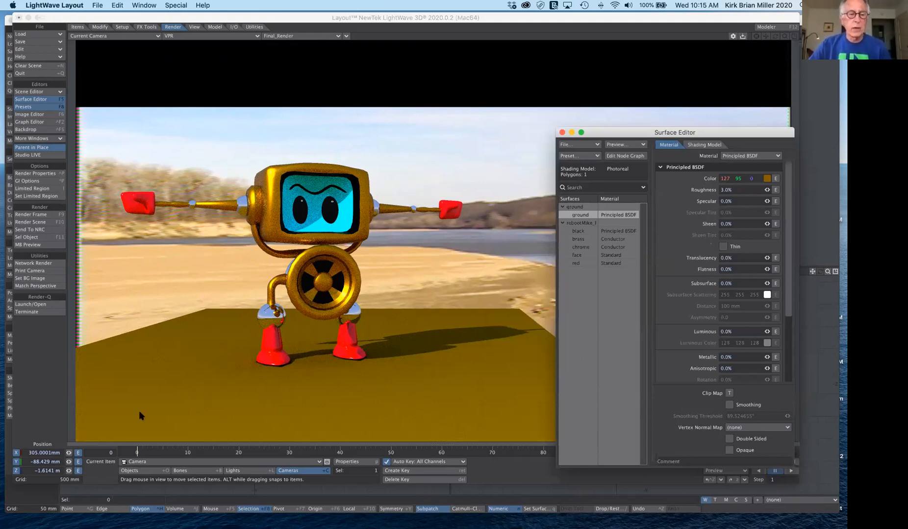
click(183, 392)
click(173, 424)
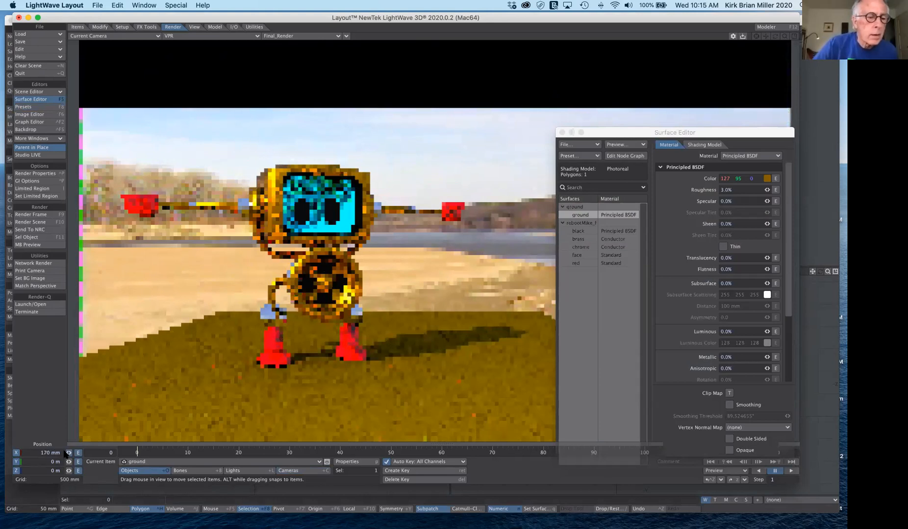
drag(69, 453, 65, 454)
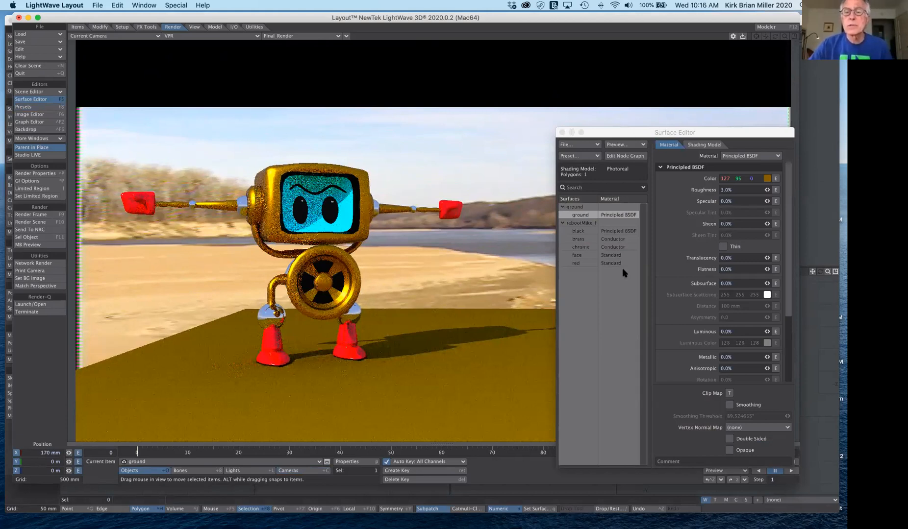
Step: Select the robot's Layer2 object and shift it along X to -90 mm, with the Surface Editor kept out of the way
click(669, 380)
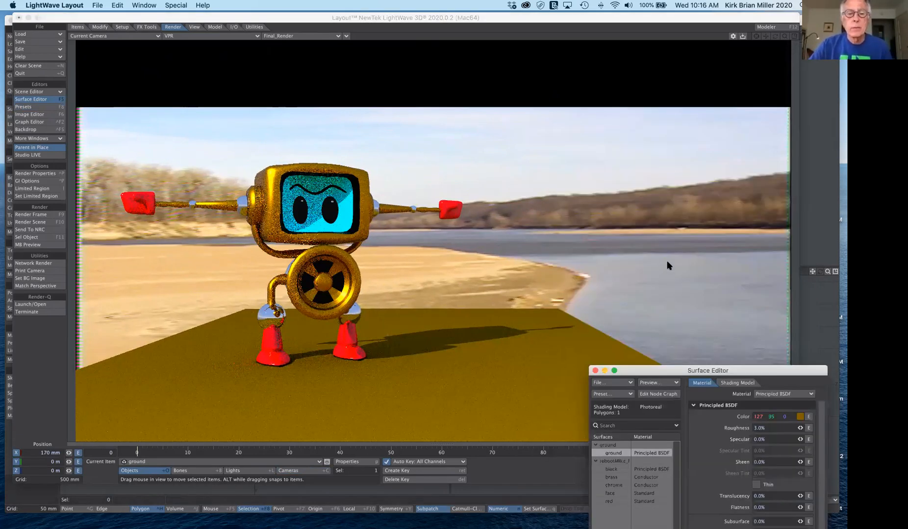
drag(664, 372, 667, 262)
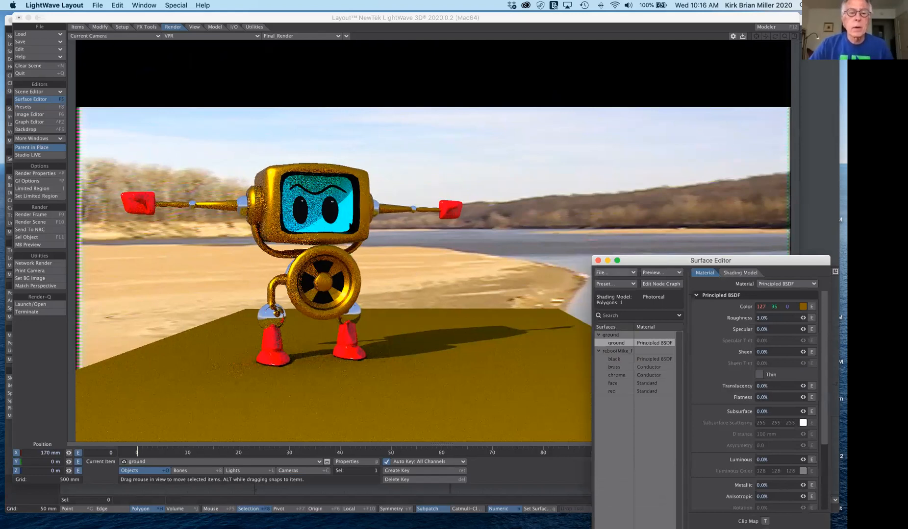
click(316, 274)
click(272, 294)
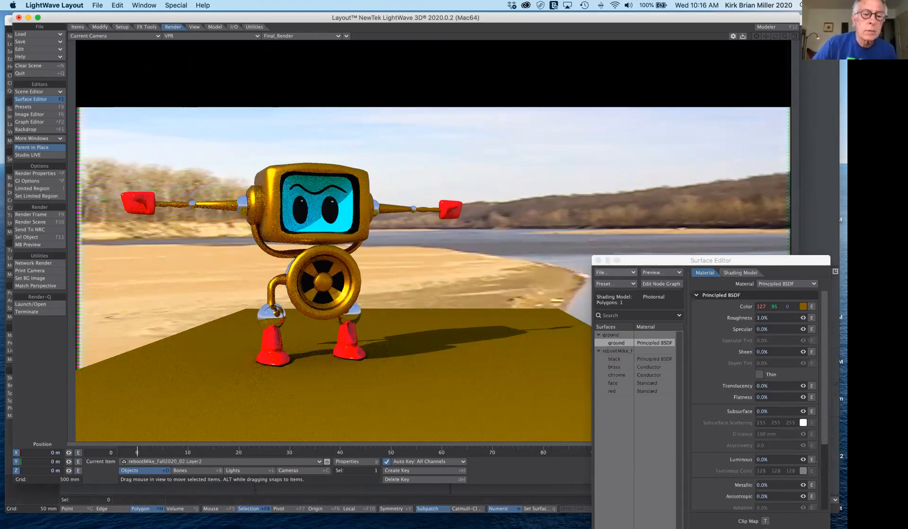
drag(69, 453, 64, 453)
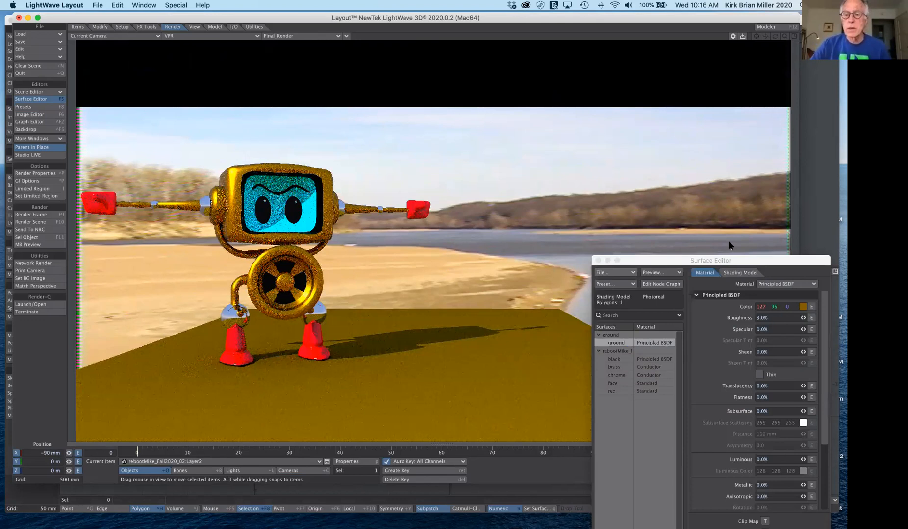
Step: Set the ground surface's shading model to Shadow Catcher and move the Surface Editor clear of the robot's shadow
drag(715, 263, 657, 73)
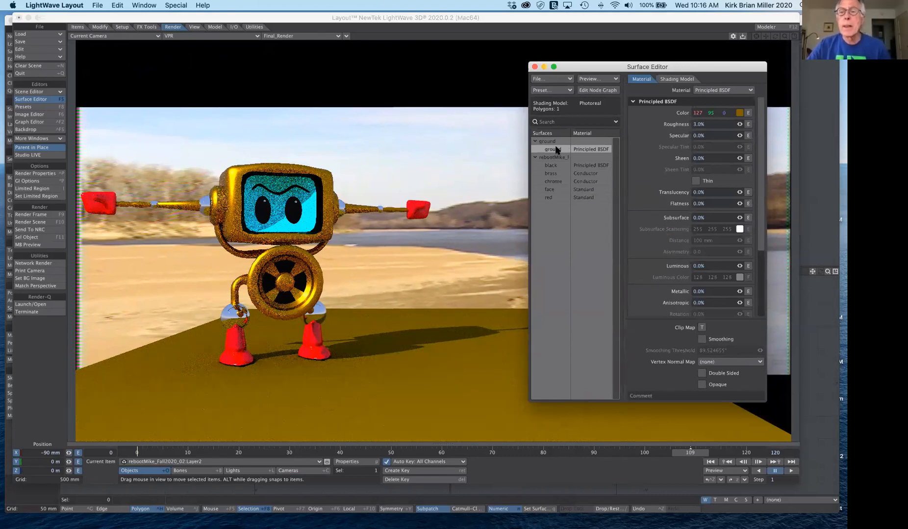
click(675, 79)
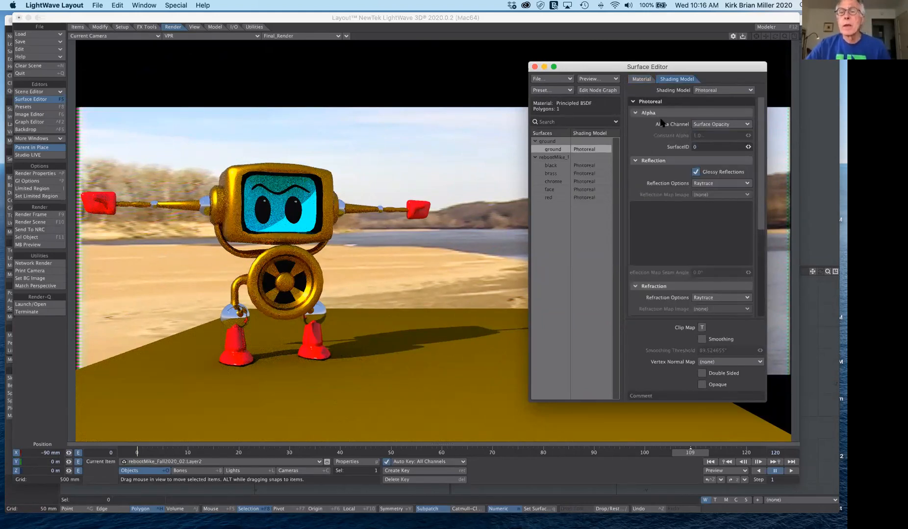
click(718, 92)
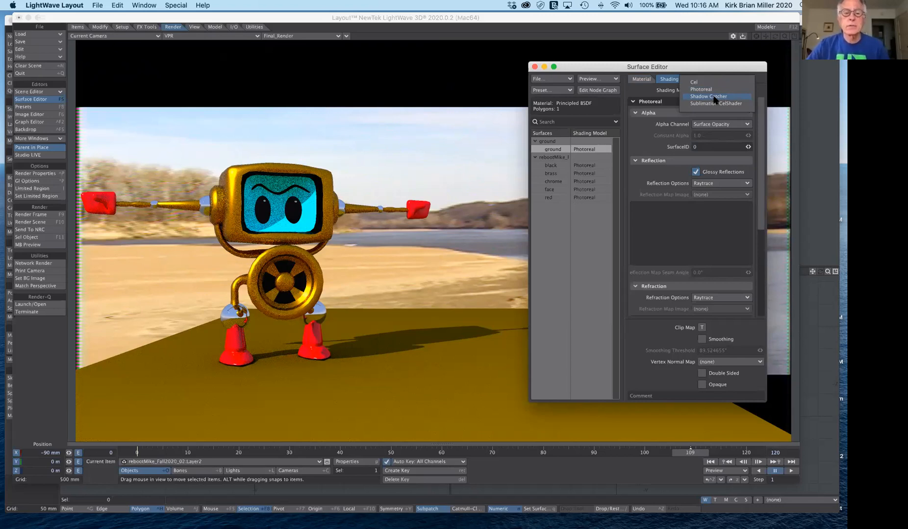
click(713, 97)
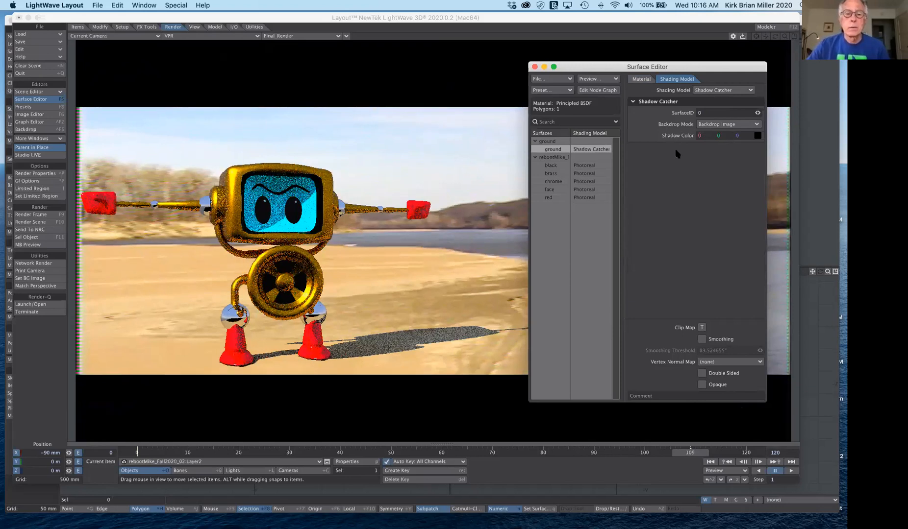
drag(598, 67, 688, 142)
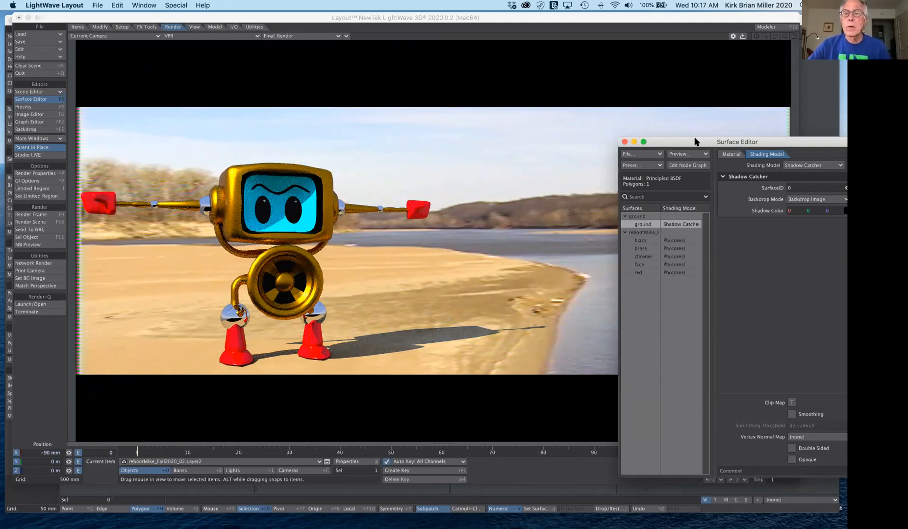
drag(716, 146, 722, 142)
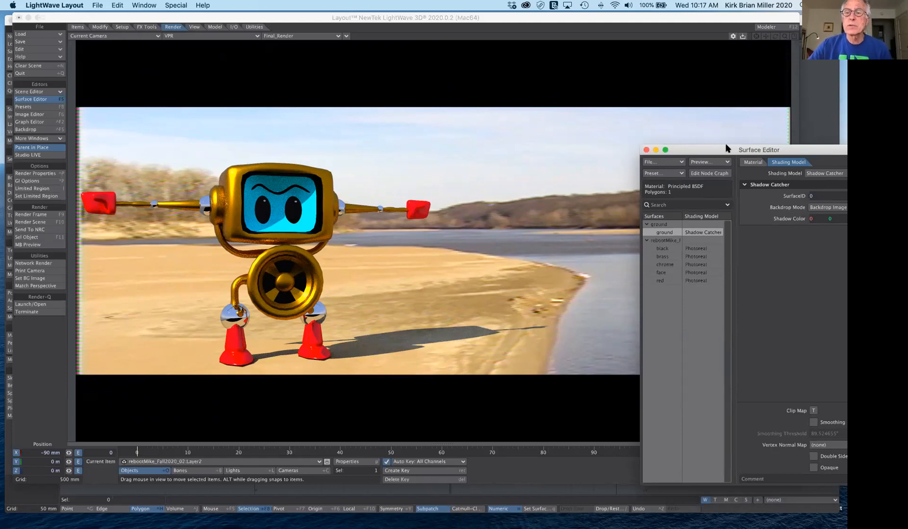
drag(712, 298, 678, 257)
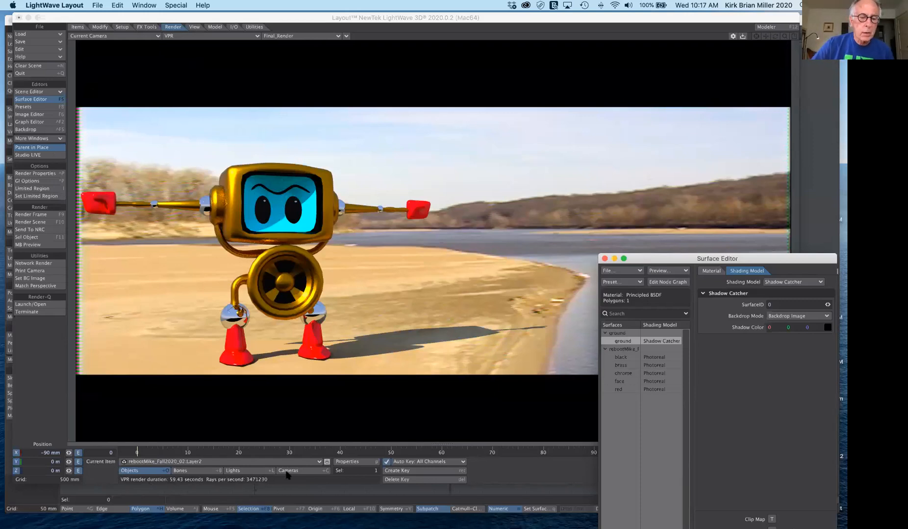
Step: Select the scene's light and lower its Y position to 1.03 m
click(260, 472)
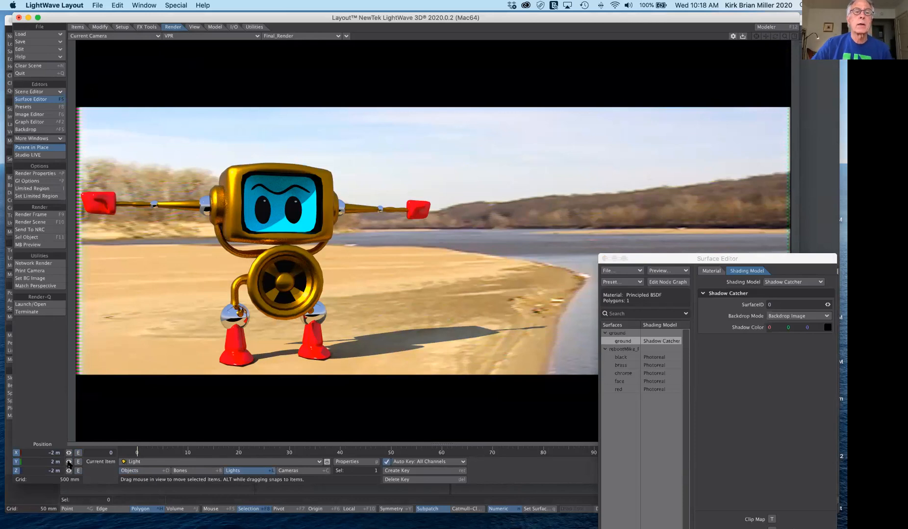
drag(69, 462, 64, 464)
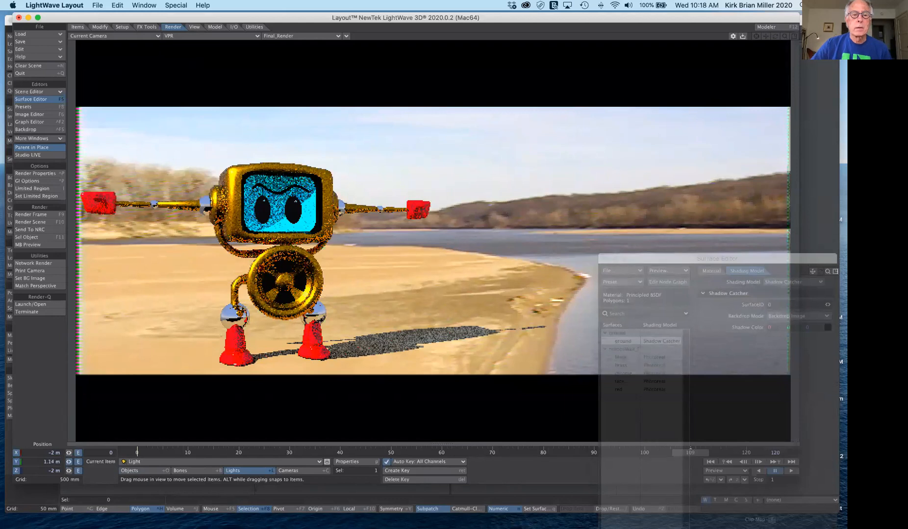
drag(64, 465, 64, 464)
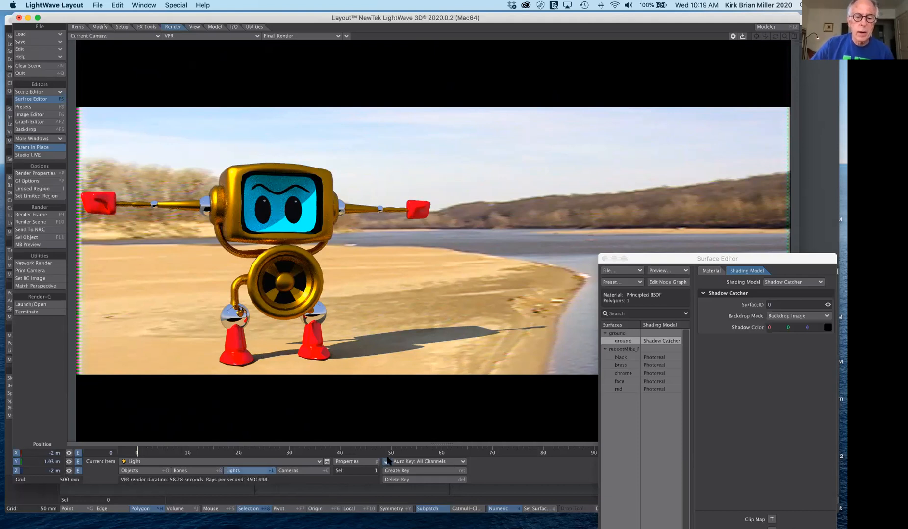
Step: Change the light's color to yellow with RGB 255, 250, 118 and uncover the Light Properties window
click(362, 462)
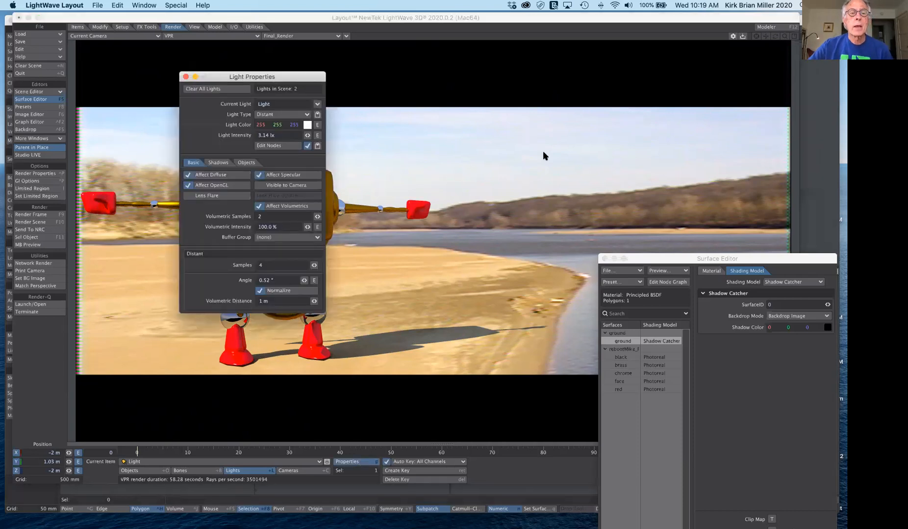
drag(274, 77, 581, 60)
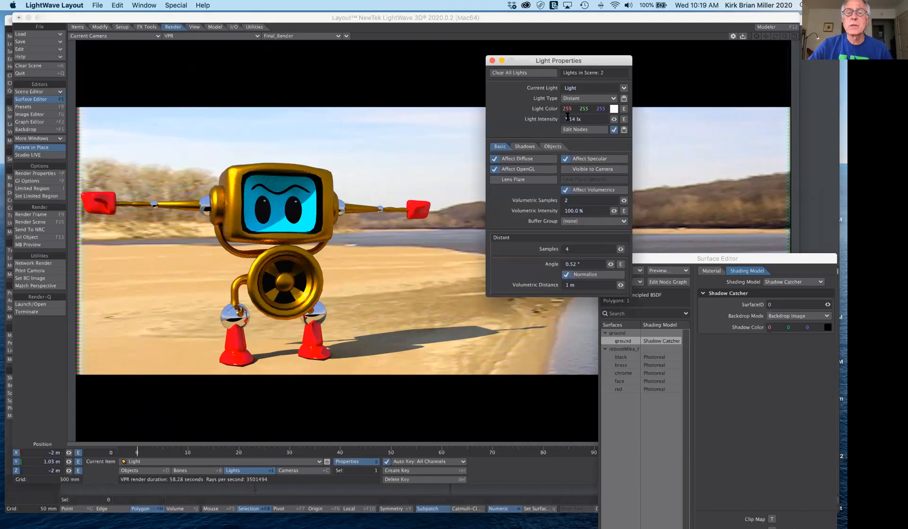
click(613, 109)
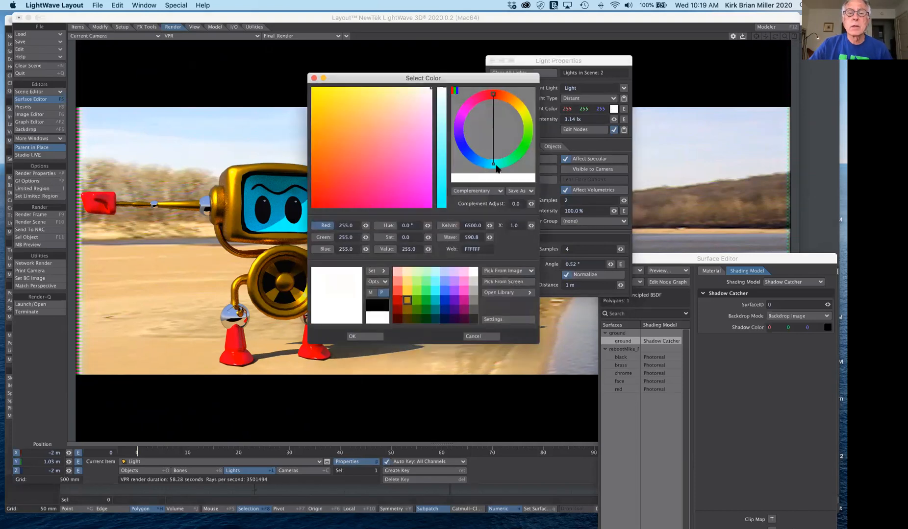
click(366, 89)
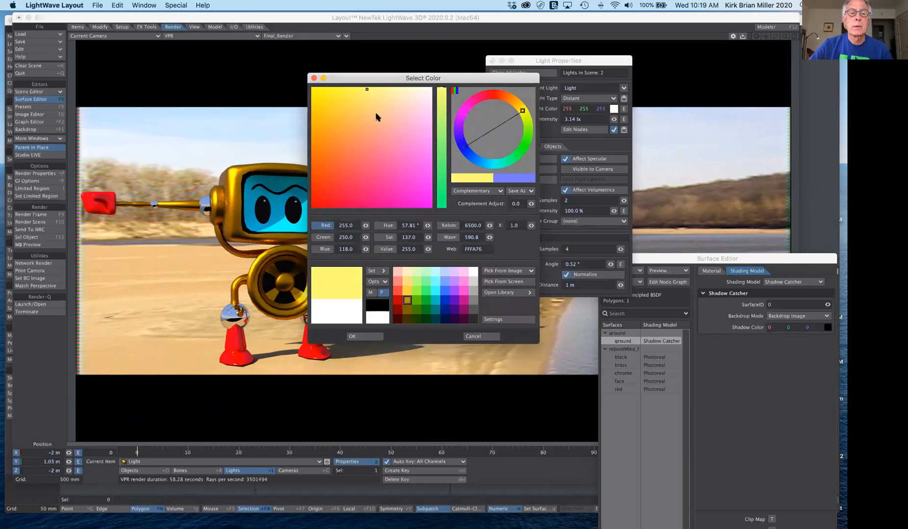
click(371, 337)
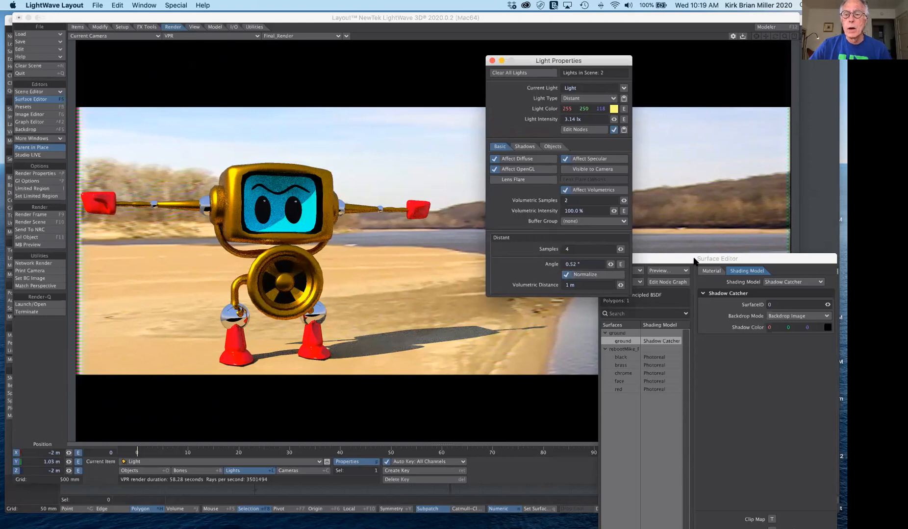
drag(683, 258, 727, 237)
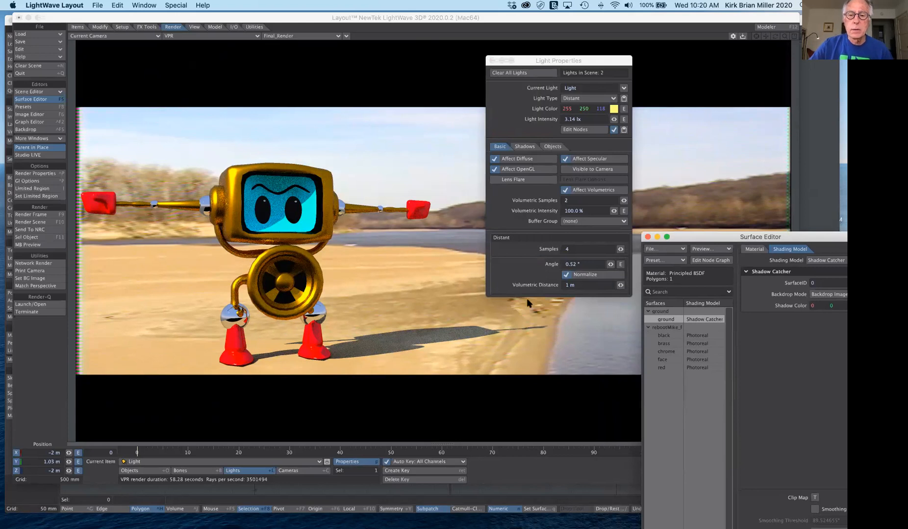
Step: Try a Volumetric Distance of 1.38 m on the light and restore it to 1 m
click(621, 286)
drag(620, 285, 581, 284)
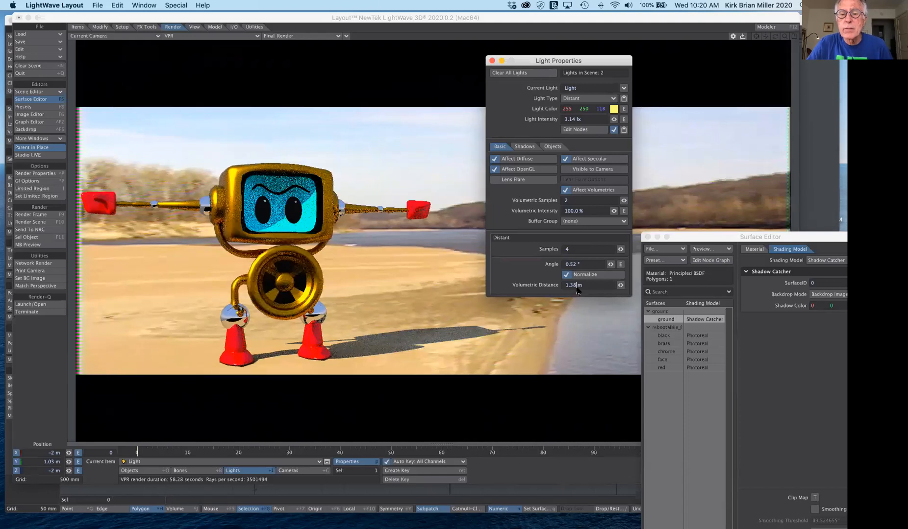
key(BackSpace)
key(BackSpace)
key(BackSpace)
key(BackSpace)
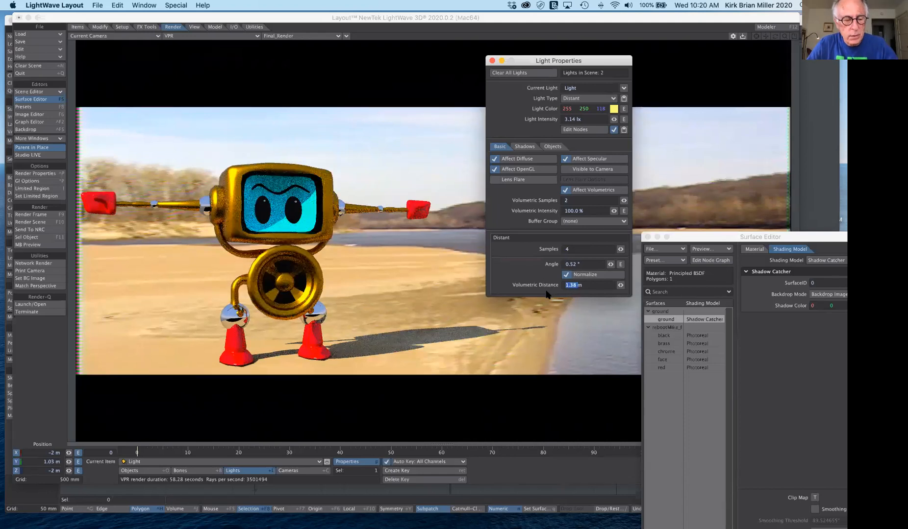
key(Tab)
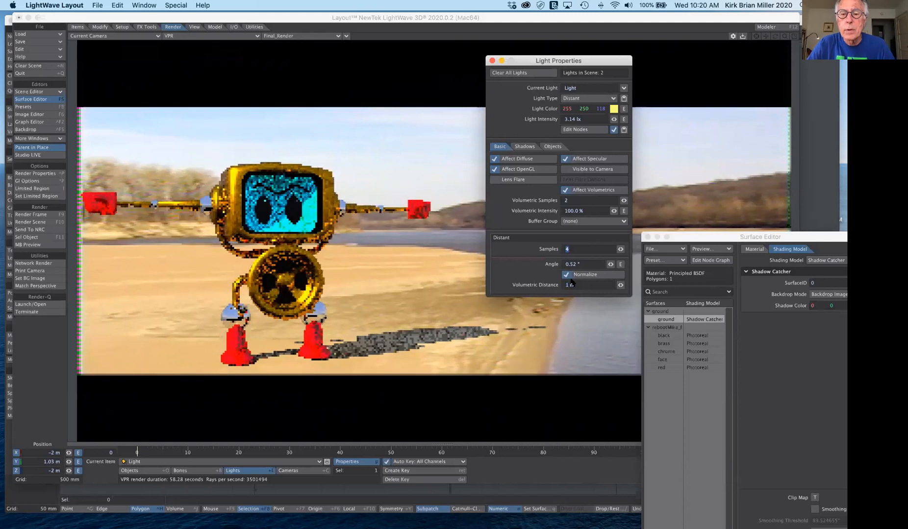
Step: Try softening the robot's shadow with distant light angles of 30.4° and 5°
click(611, 264)
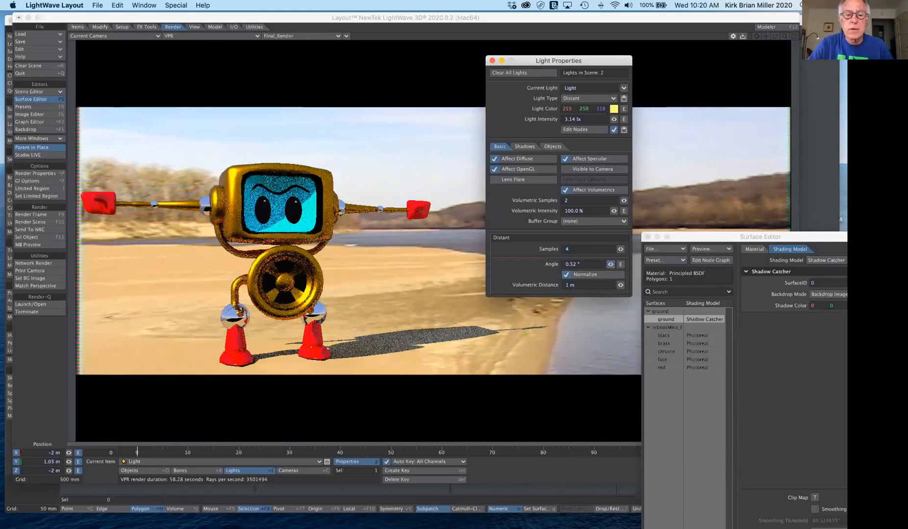
drag(611, 264, 672, 264)
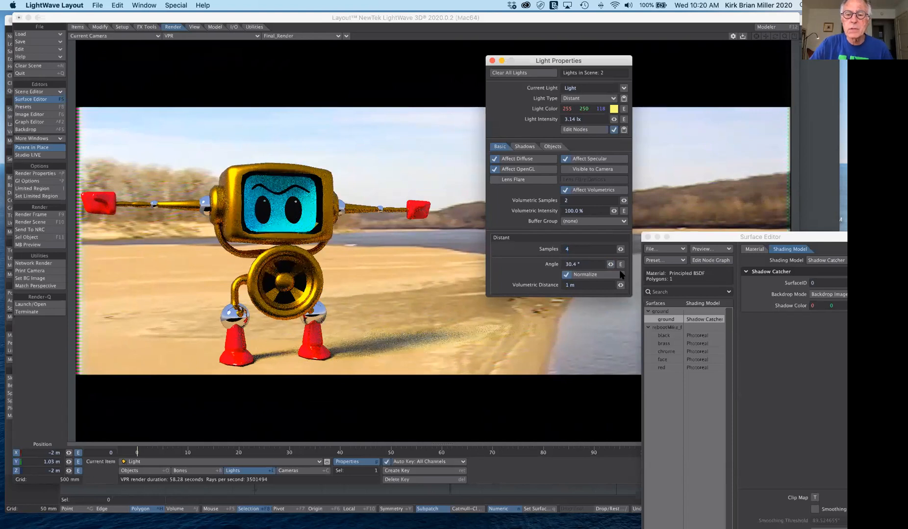
drag(577, 264, 539, 264)
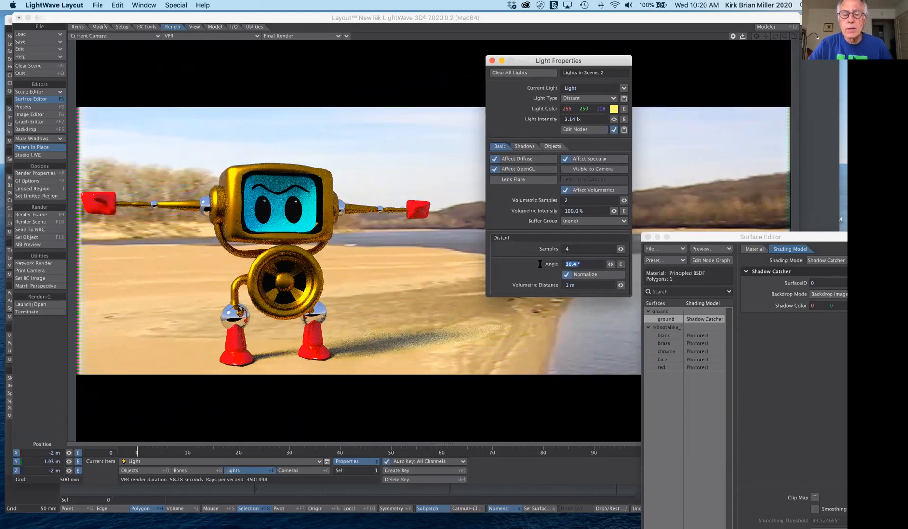
text(5)
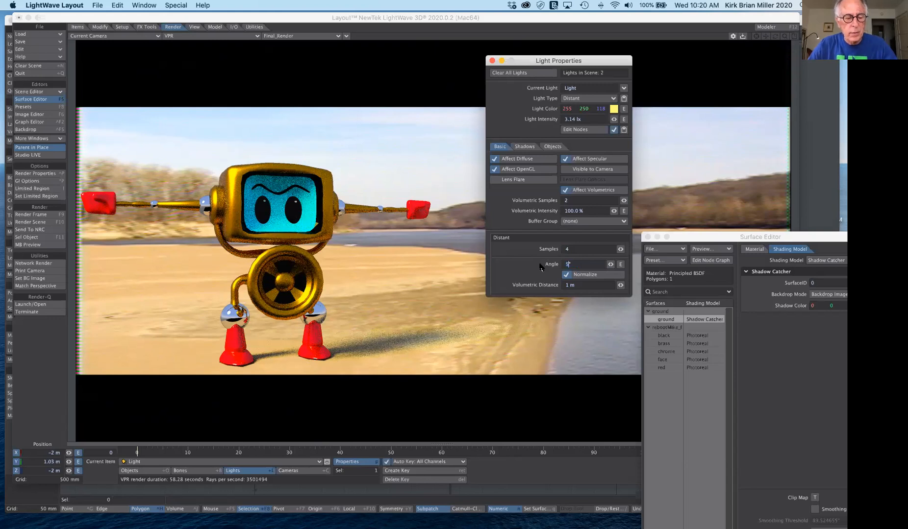
key(Tab)
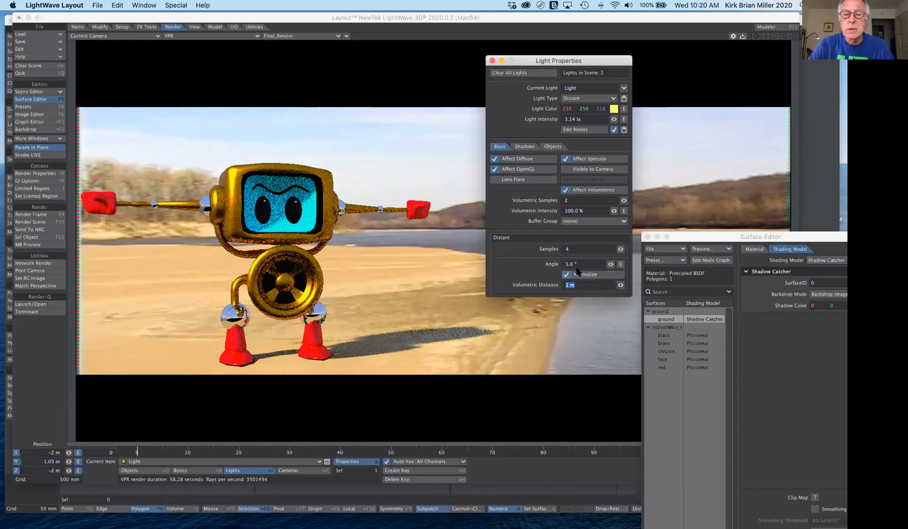
Step: Set the distant light's Angle to 10° to soften the robot's shadow
double_click(575, 265)
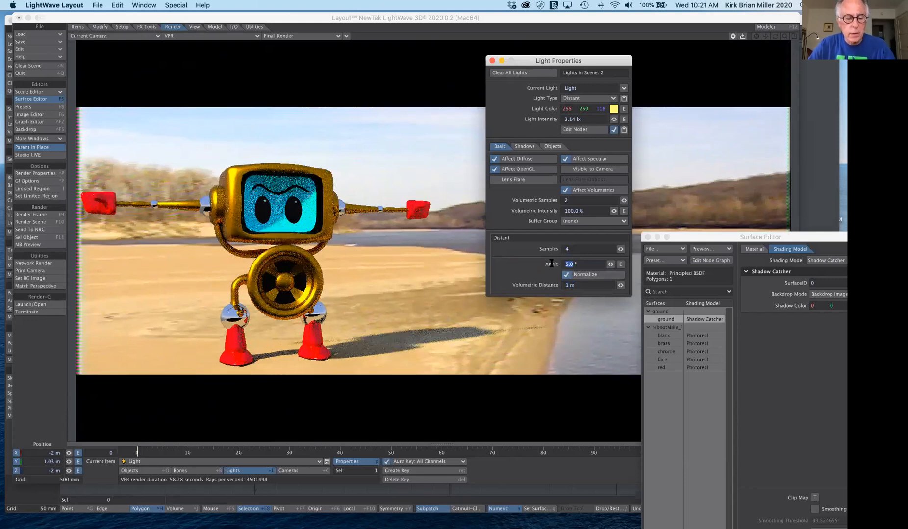
text(10)
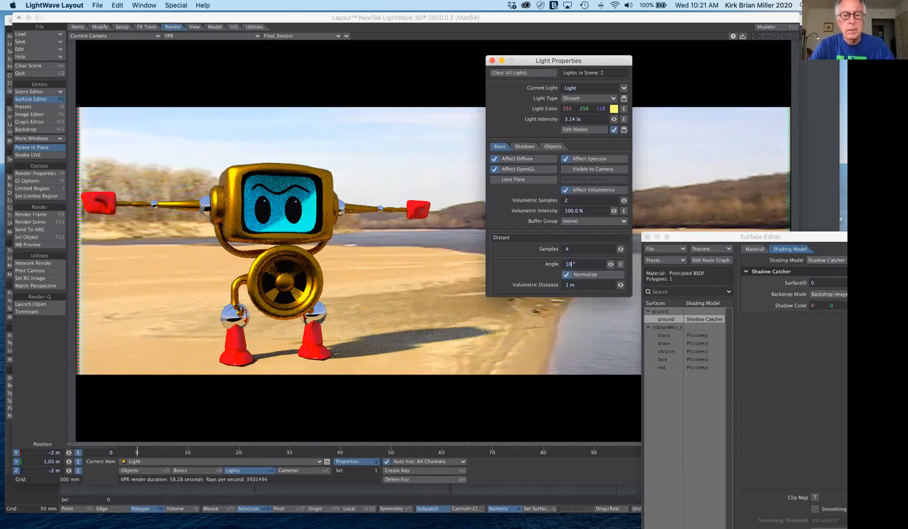
key(Tab)
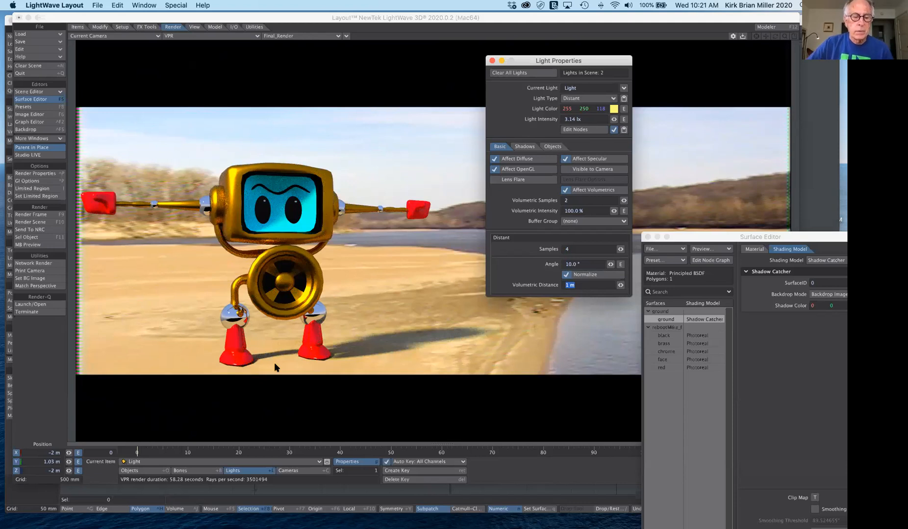
Step: Open the camera's properties and keep the resolution multiplier at 100%
click(293, 471)
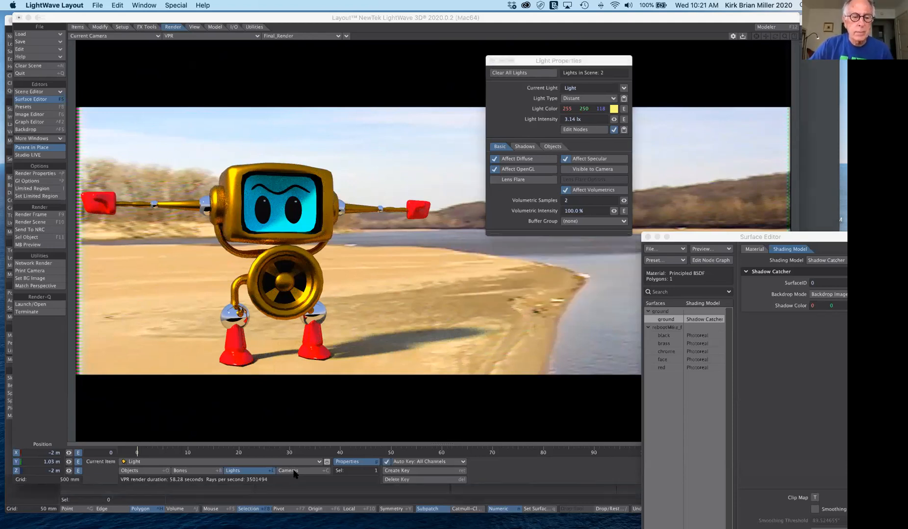
click(293, 472)
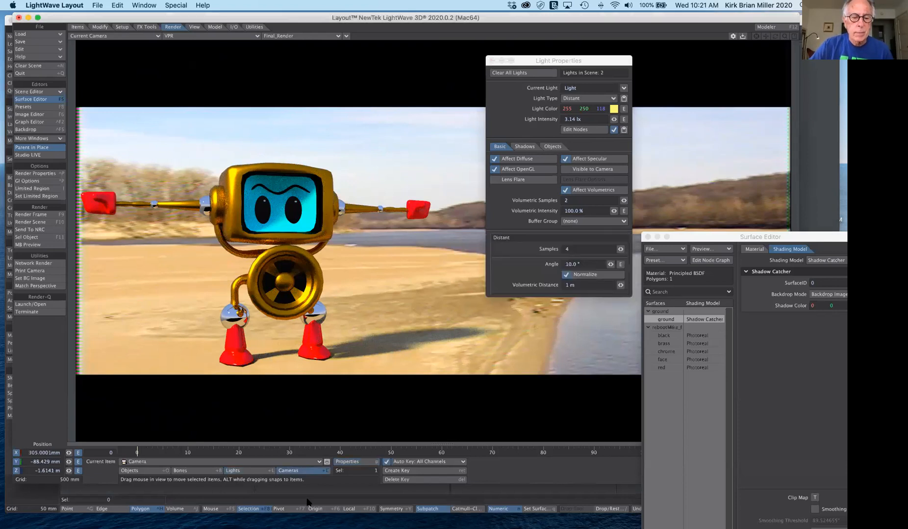
click(358, 461)
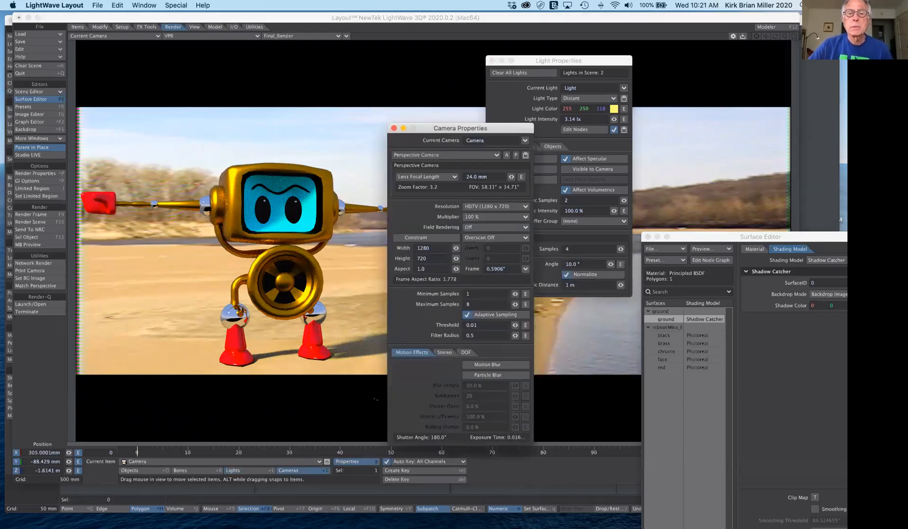
drag(508, 130, 493, 72)
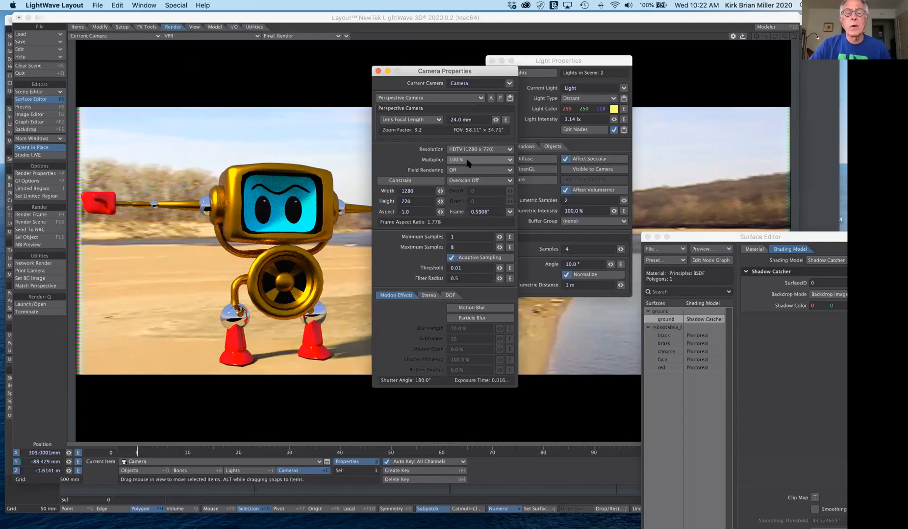
click(468, 162)
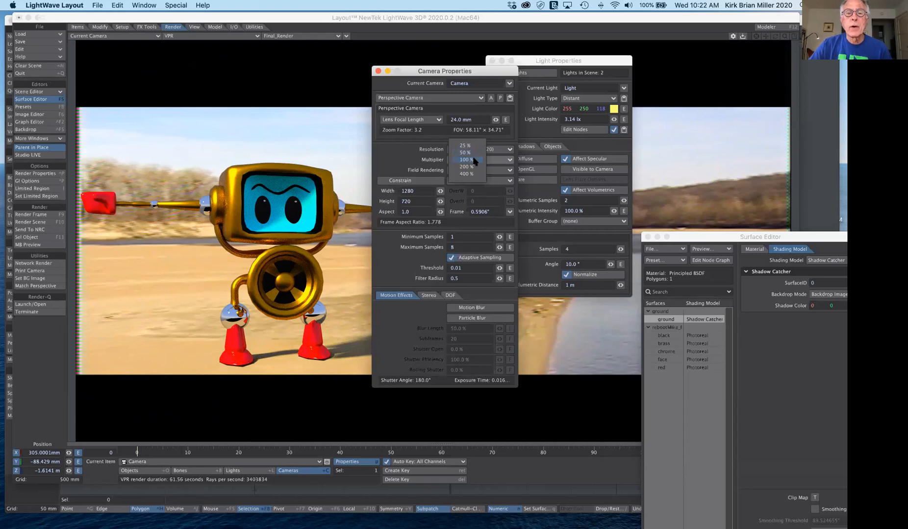
click(473, 160)
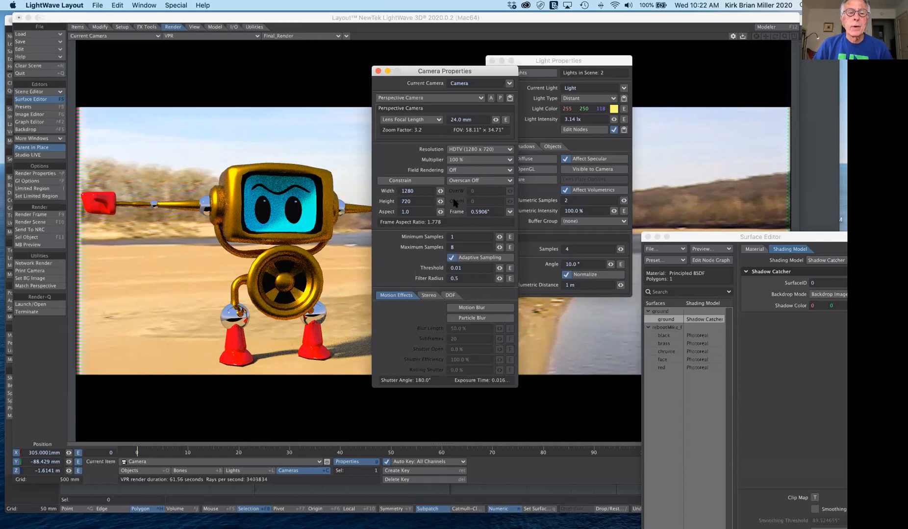
Step: Set the camera's Minimum Samples to 10 and Maximum Samples to 24, and close its properties
click(460, 237)
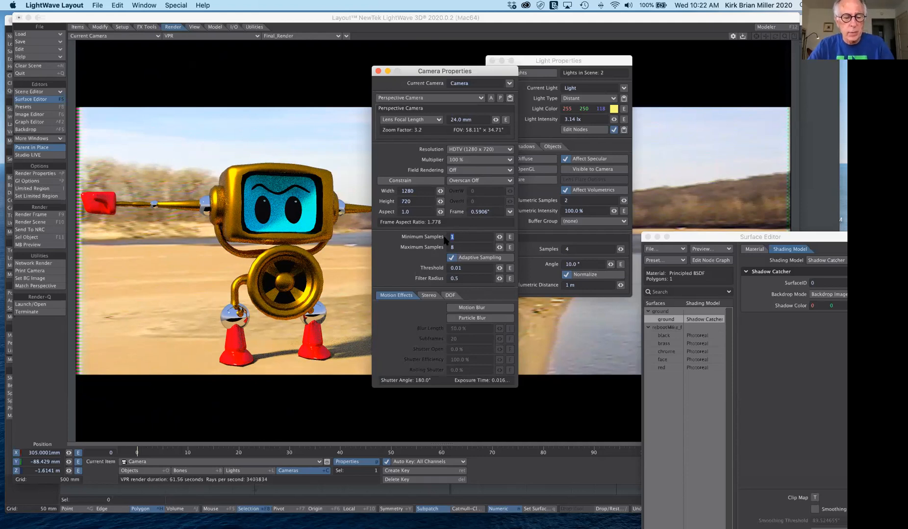
text(10)
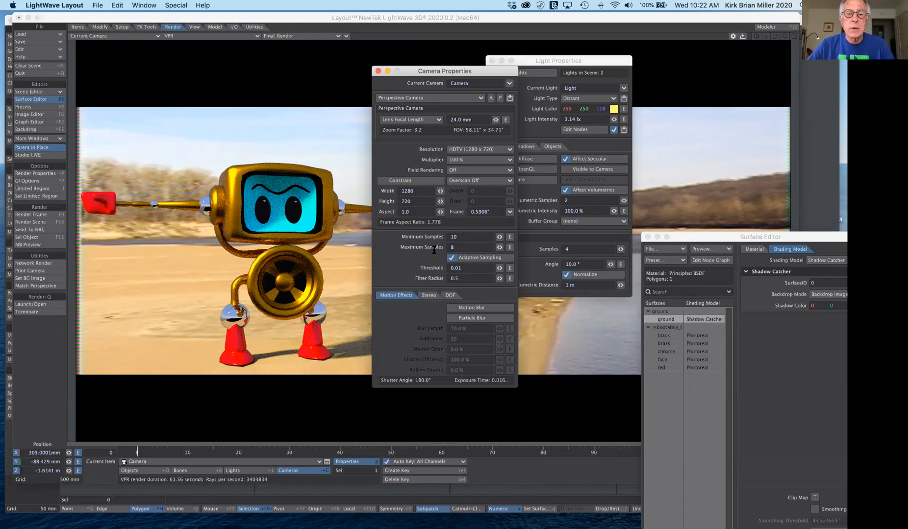
click(453, 248)
text(24)
key(Return)
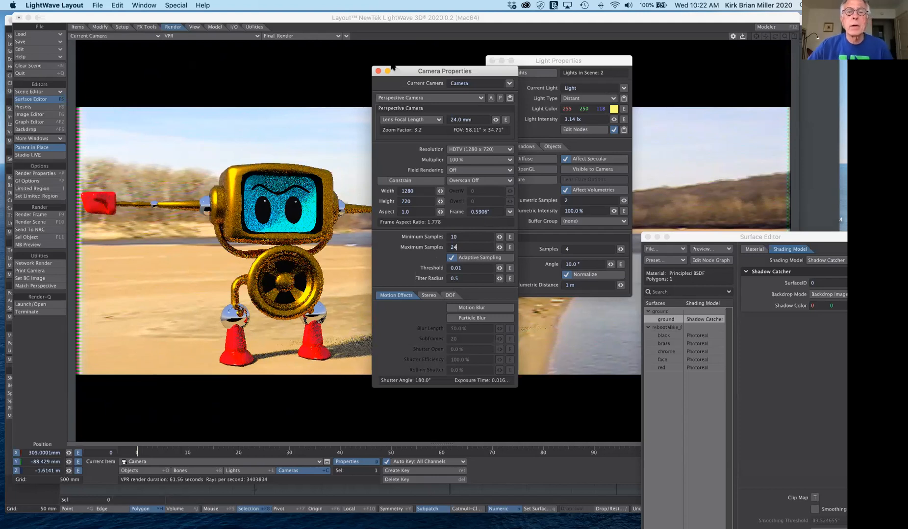
drag(616, 75, 585, 74)
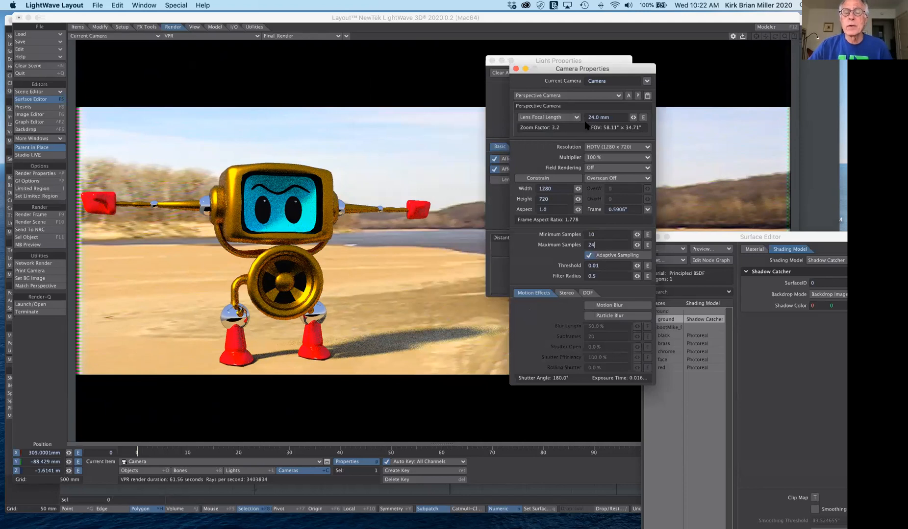
click(515, 69)
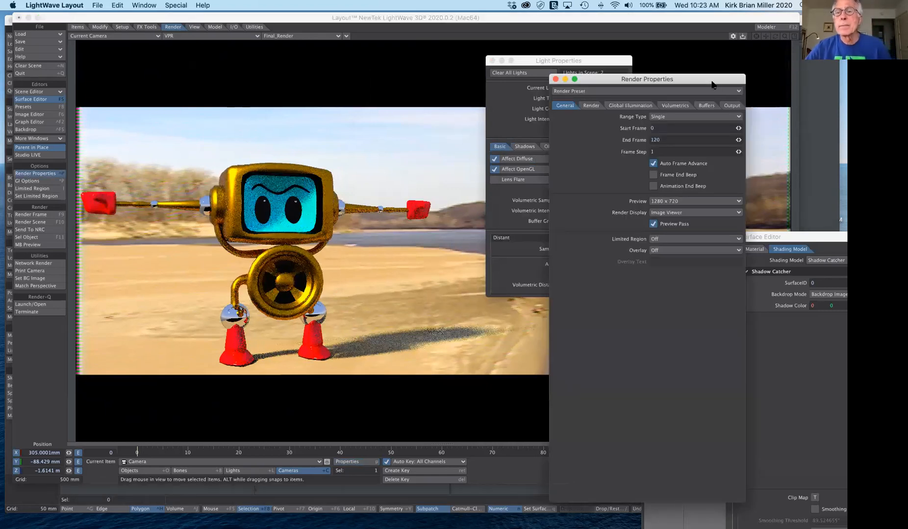
Step: Set the Brute Force global illumination Rays to 4 in the render properties
drag(708, 80, 657, 66)
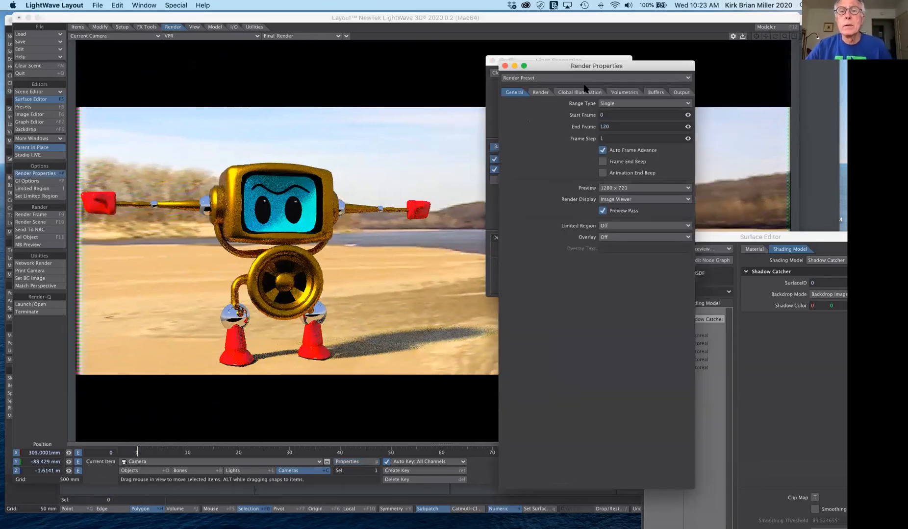
click(536, 84)
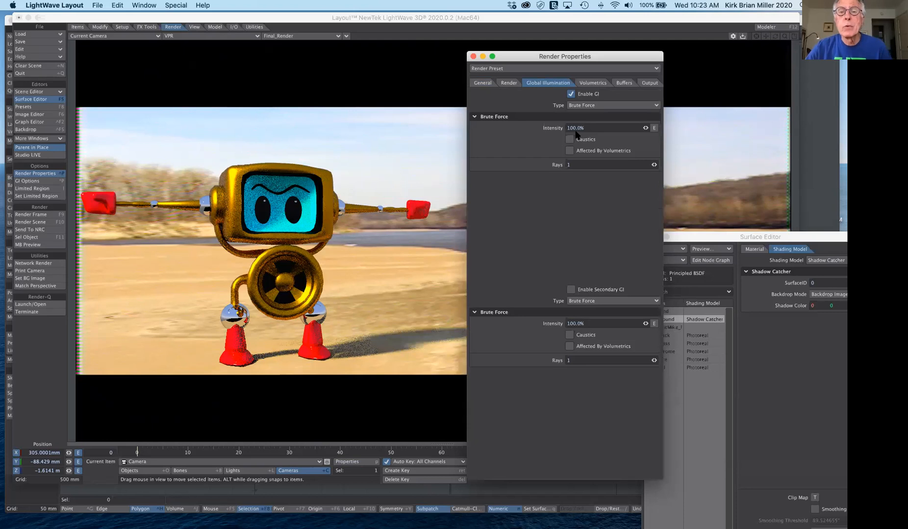
drag(576, 165, 547, 159)
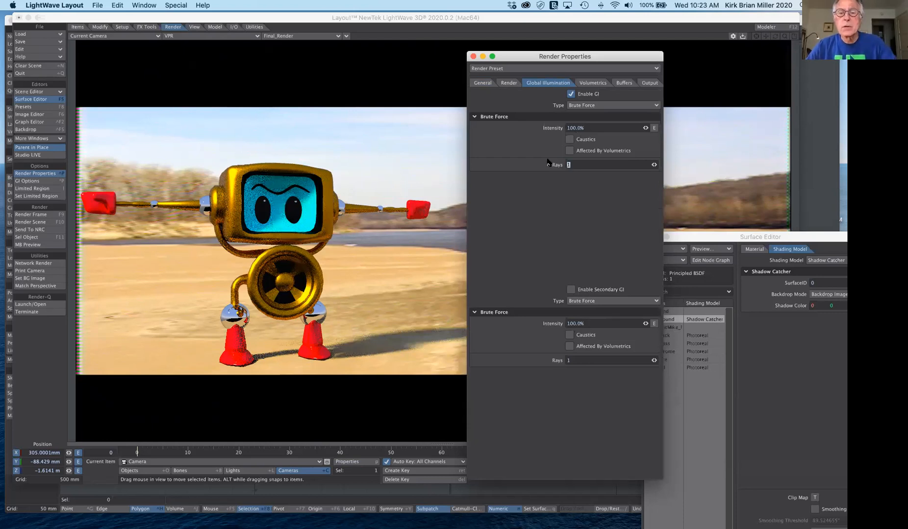
text(4)
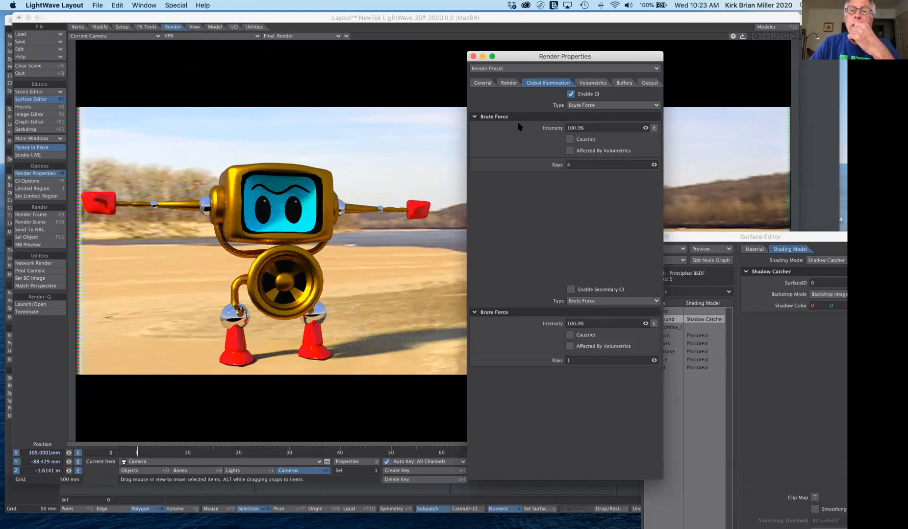
Step: Set the VPR render Noise Filter to On - CPU, and close the Render Properties and Light Properties windows
click(510, 83)
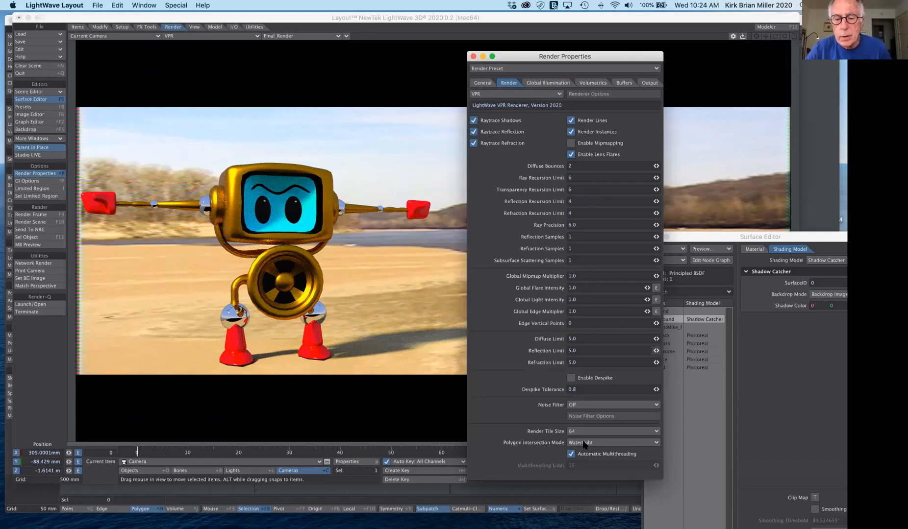
click(594, 407)
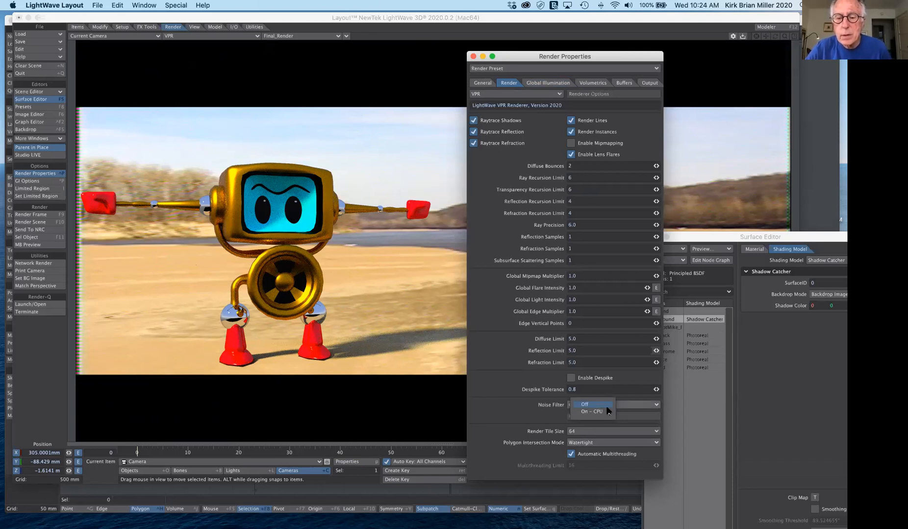
click(592, 405)
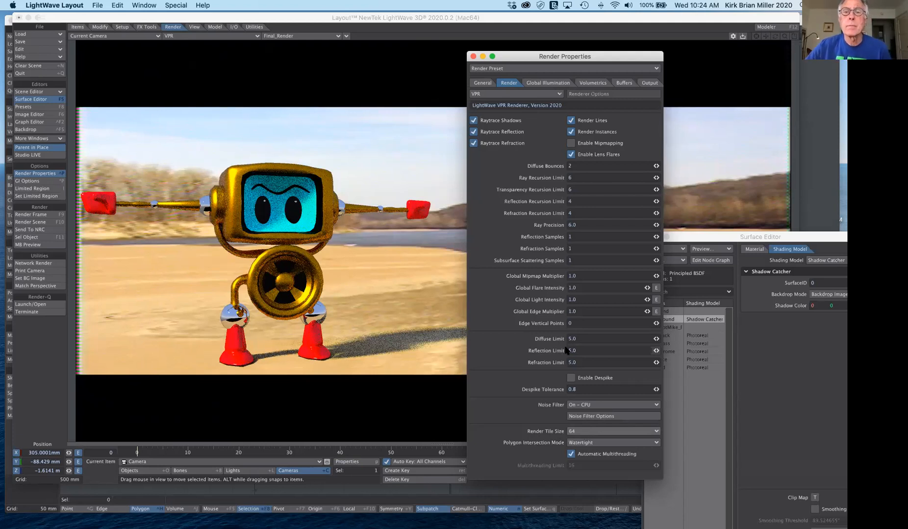
click(478, 84)
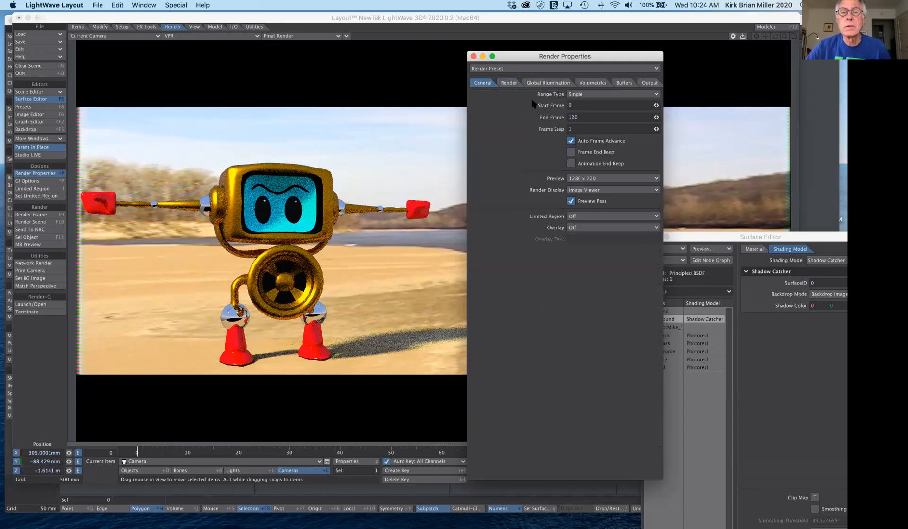
click(473, 57)
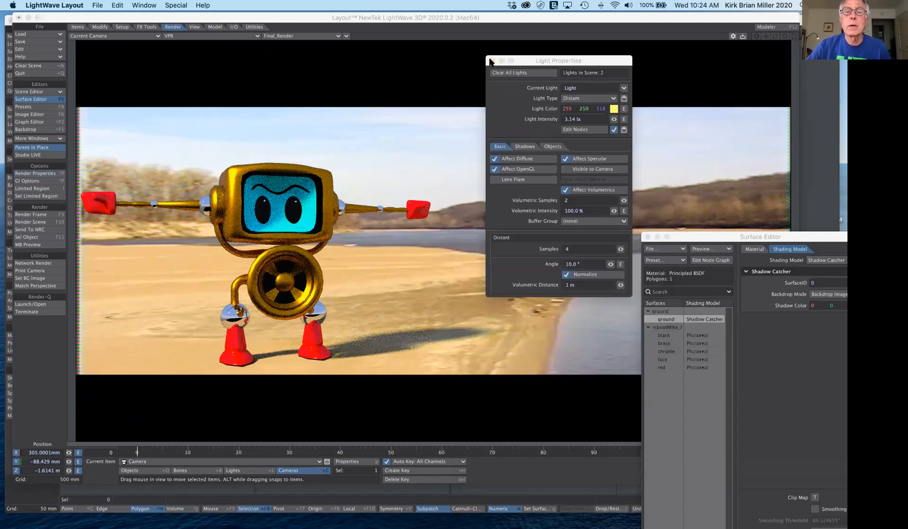
click(490, 60)
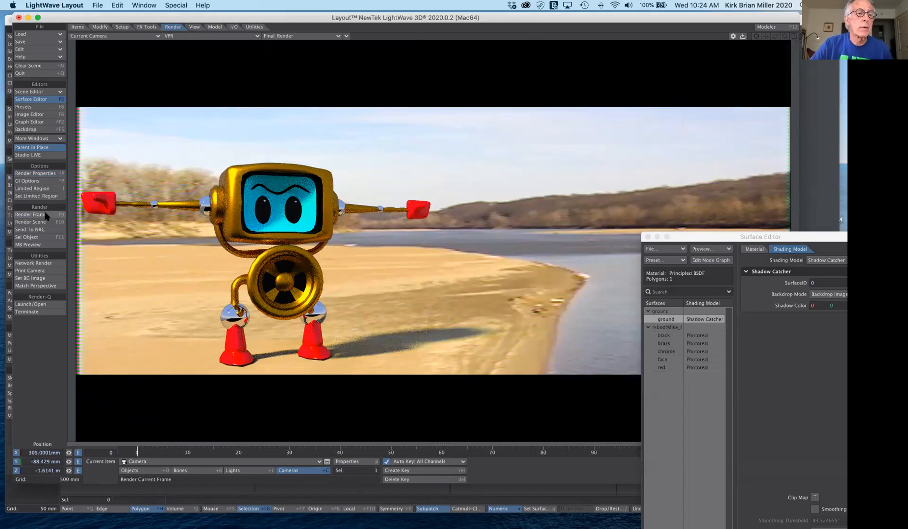
Step: Render the current frame and dismiss the Render Status window
click(45, 215)
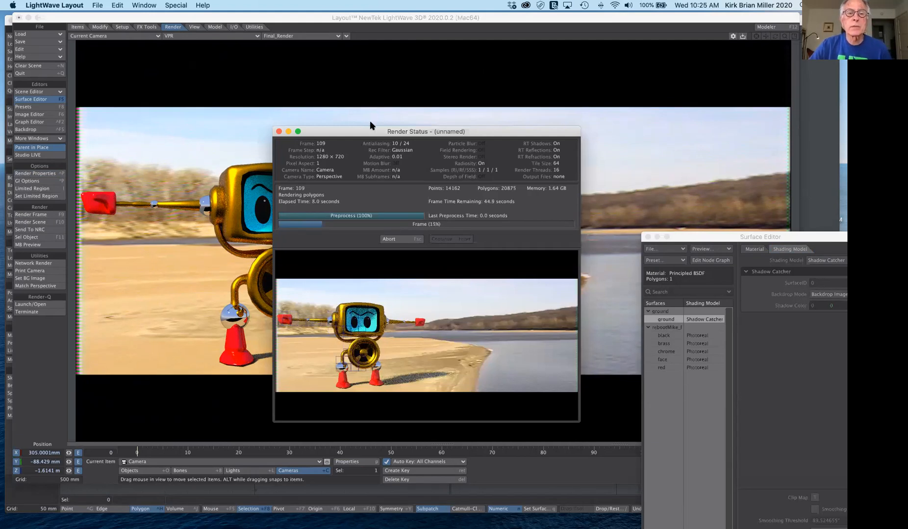
drag(364, 132, 526, 81)
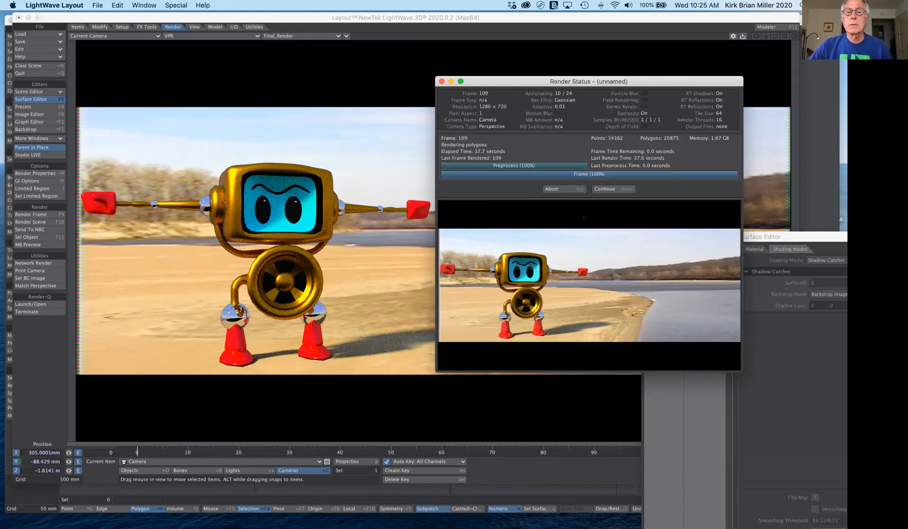
click(551, 189)
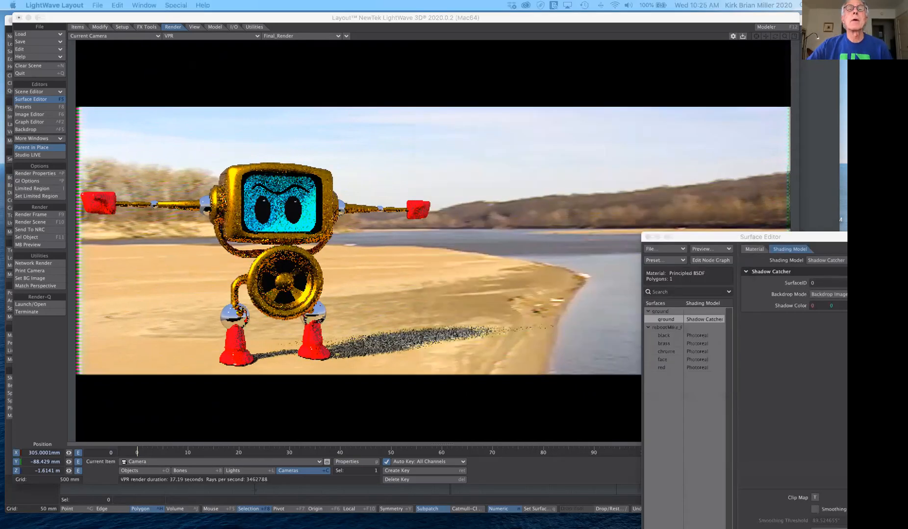
Step: View the rendered frame at 200% and enlarge the image viewer to fit the whole picture
drag(458, 52, 519, 118)
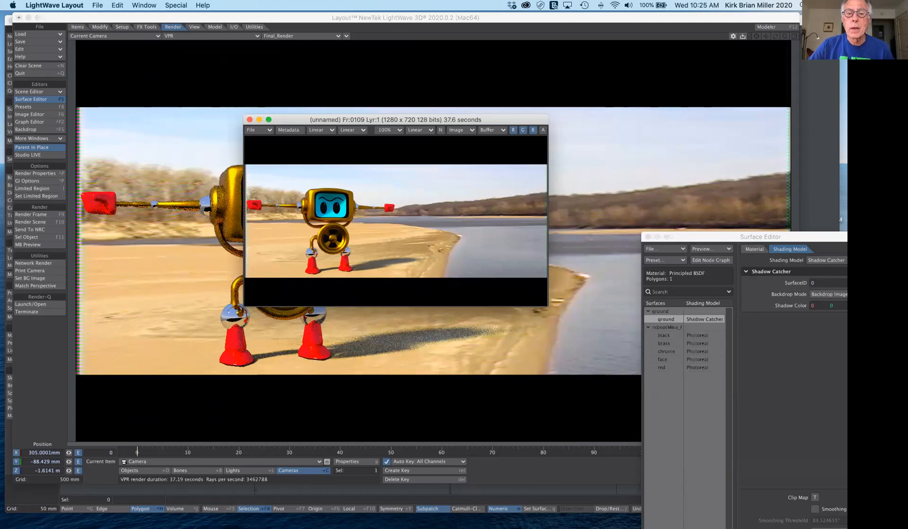
drag(556, 313, 669, 396)
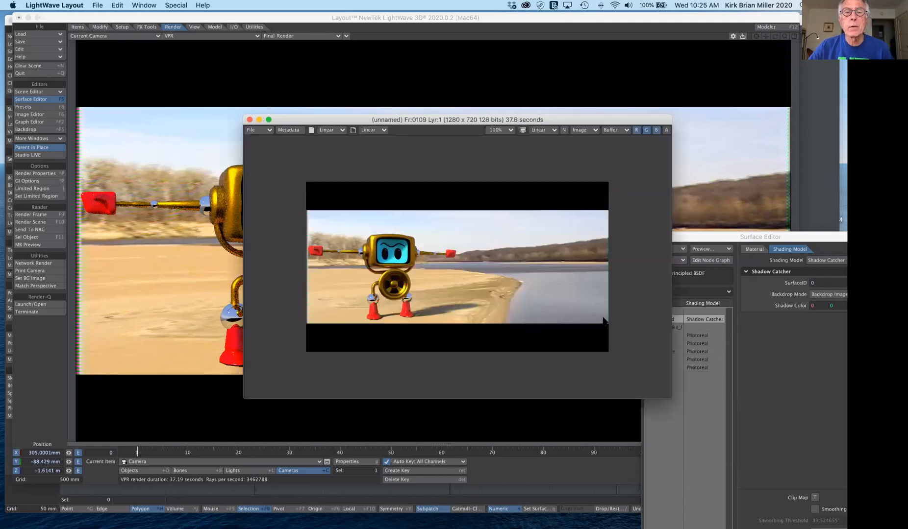
click(496, 131)
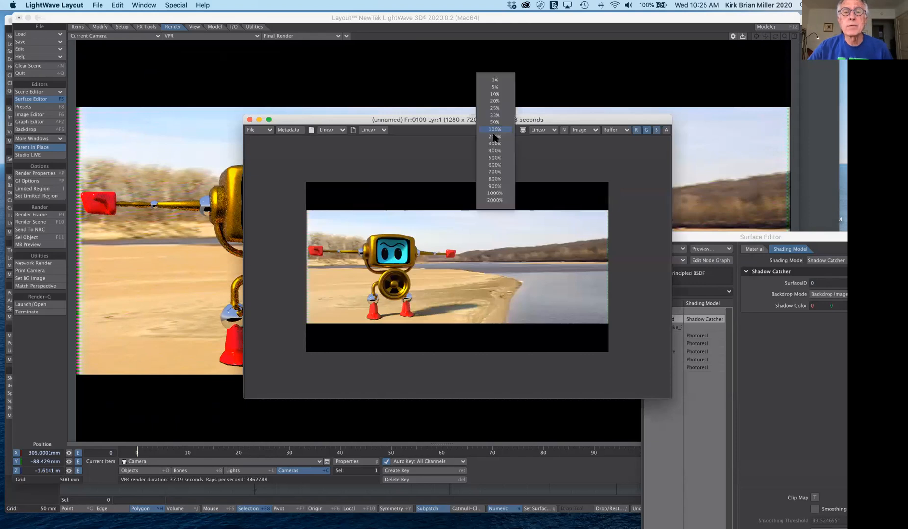
click(495, 137)
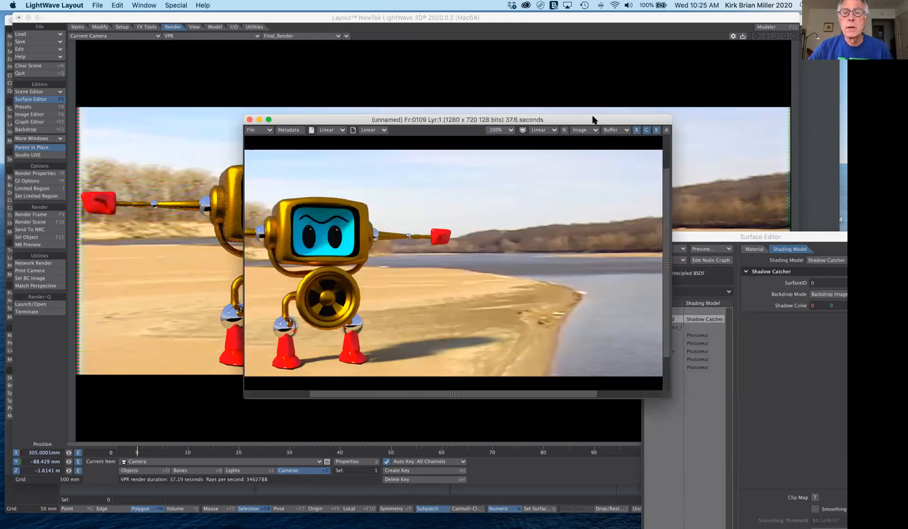
drag(591, 120, 488, 80)
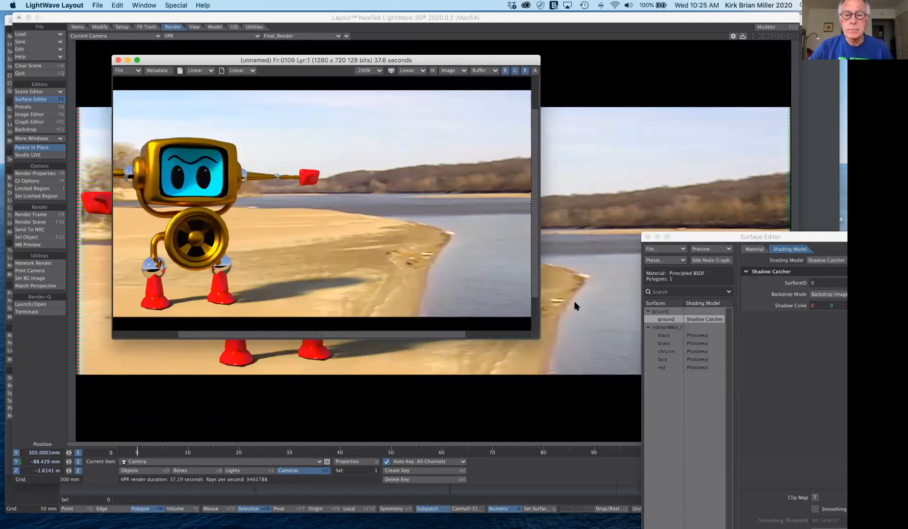
drag(537, 337, 747, 419)
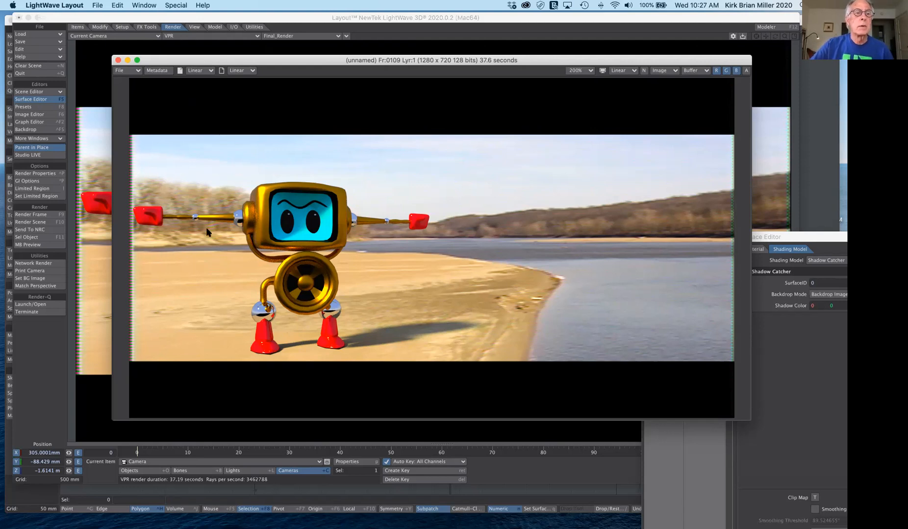
Step: Save the rendered image with Save RGBA in LW_JPEG (.jpg) format as rebootMikeFall2020 in the images folder
click(136, 71)
mouse_move(136, 69)
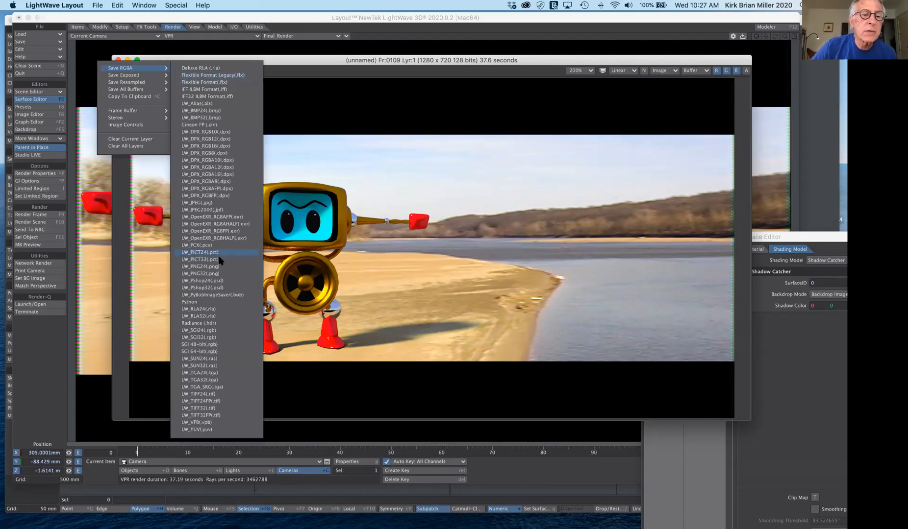
click(204, 204)
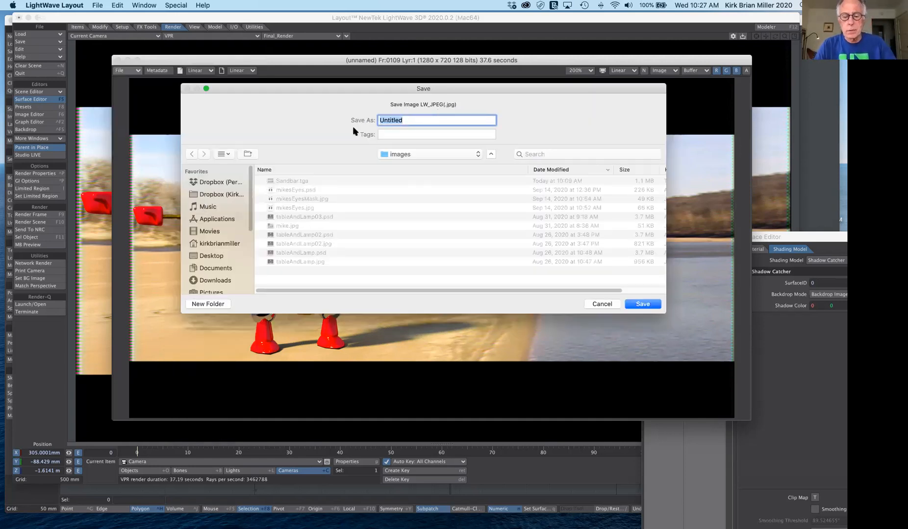
text(re)
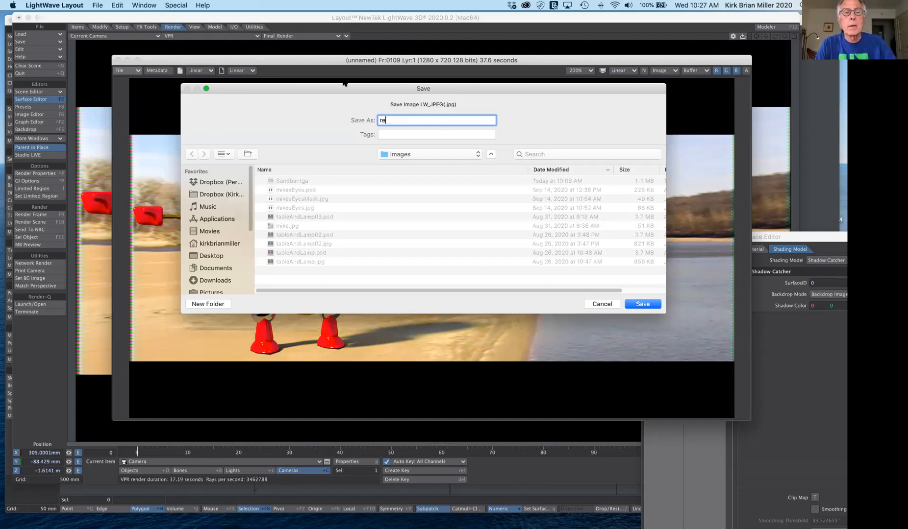
text(boot)
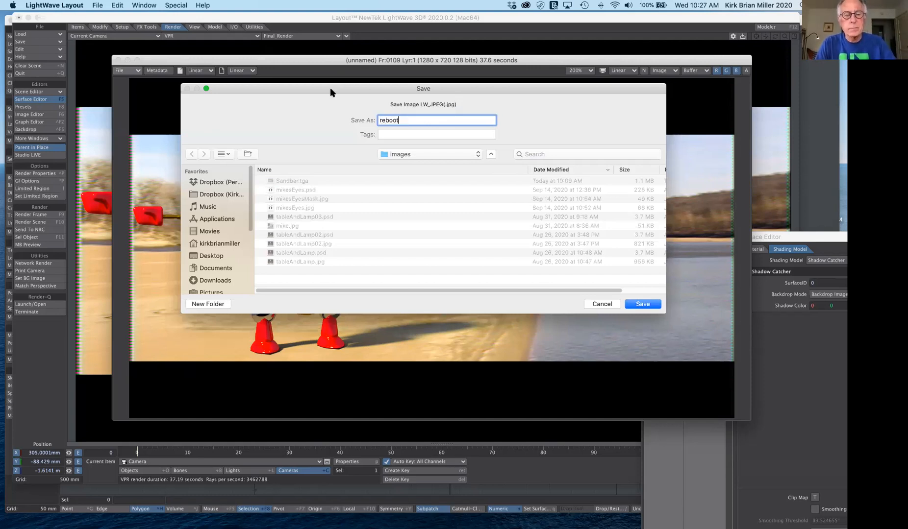
text(Mik)
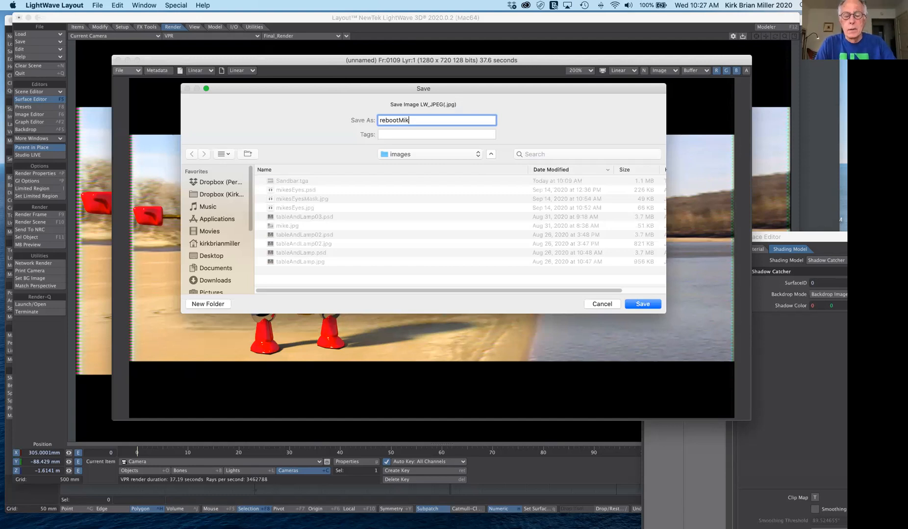
text(eFall)
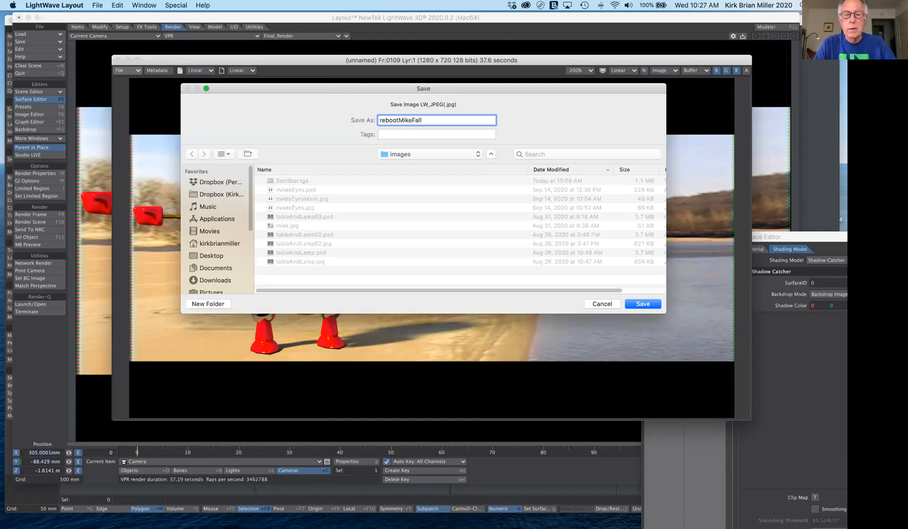
text(2020)
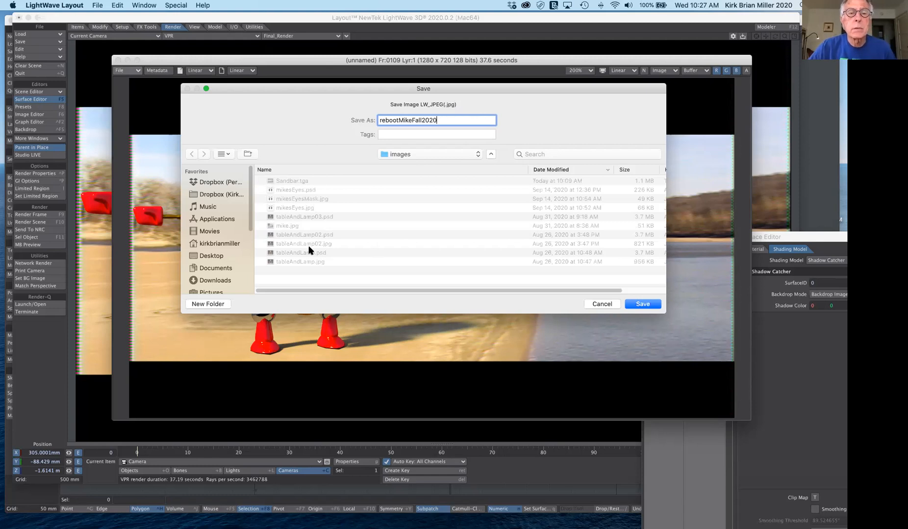
click(639, 304)
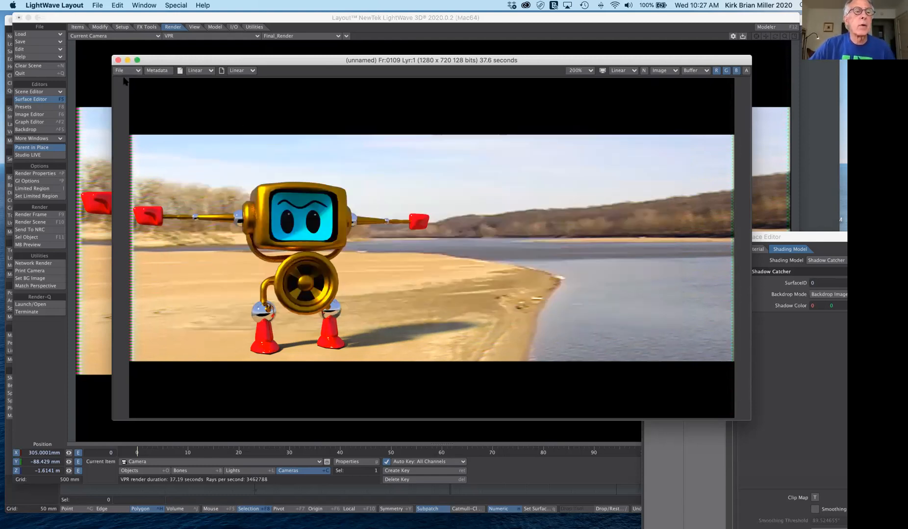
click(132, 72)
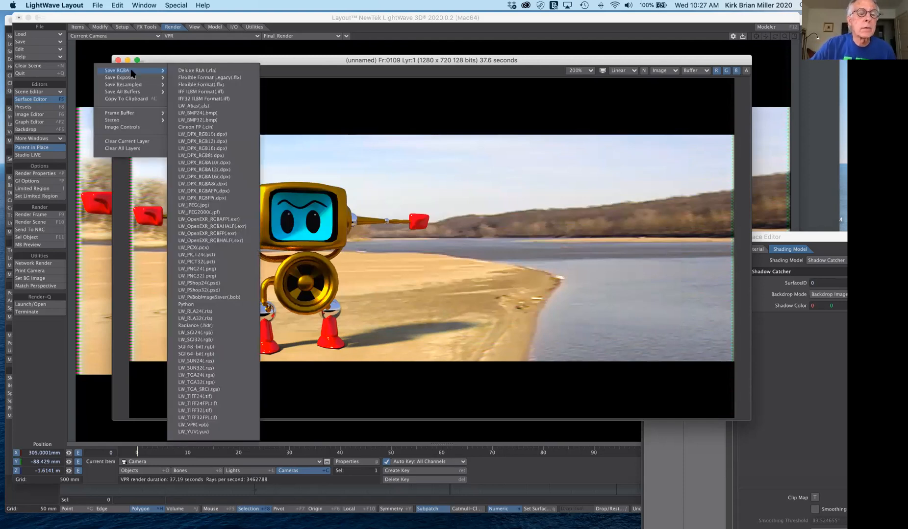
mouse_move(142, 71)
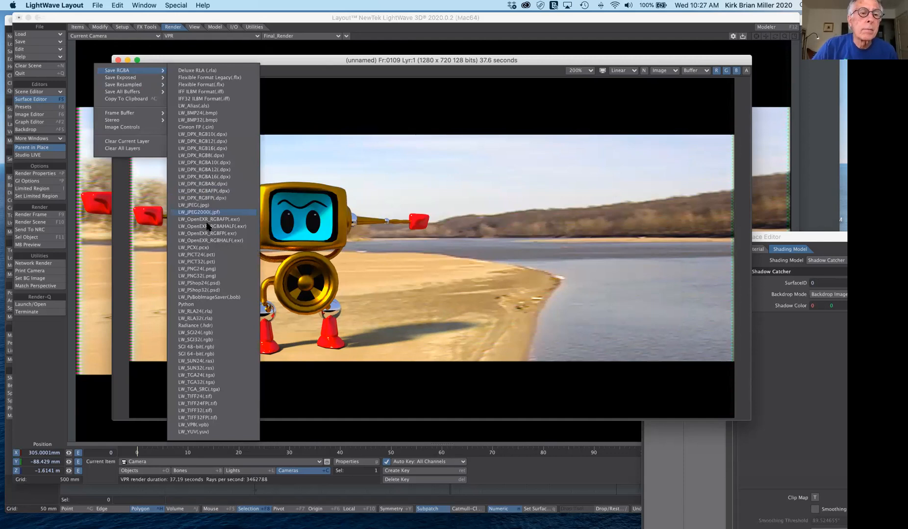
click(203, 285)
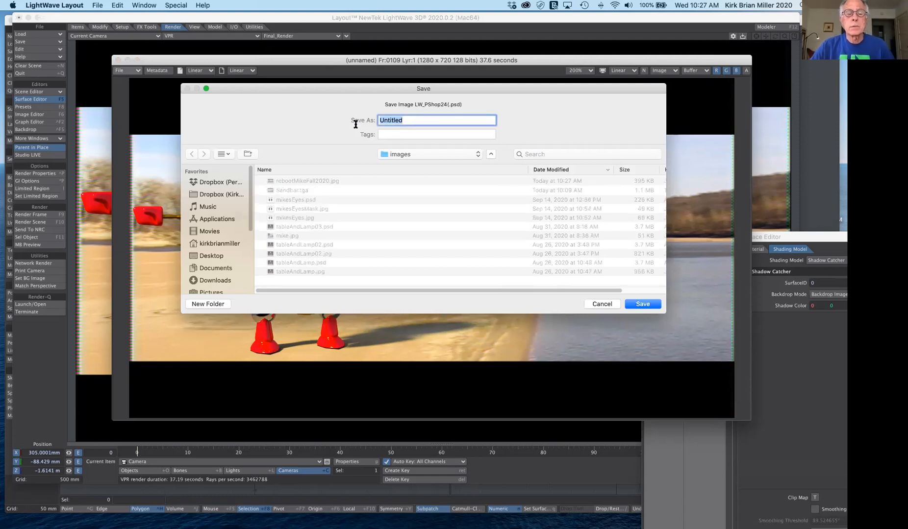
text(r)
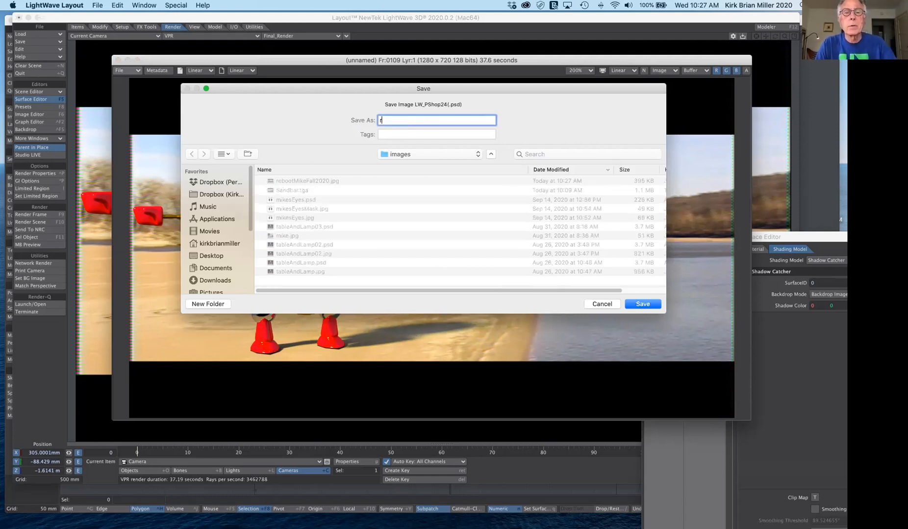
text(eboot)
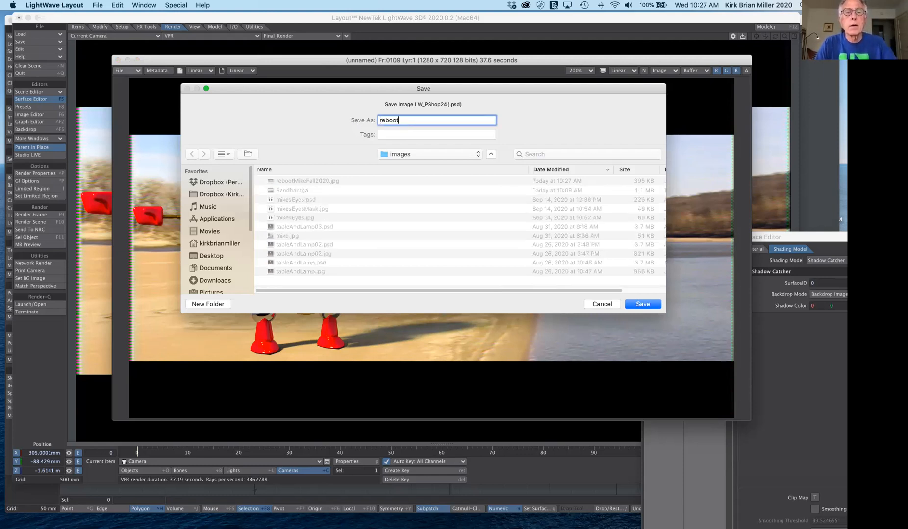
text(MikeFall2020)
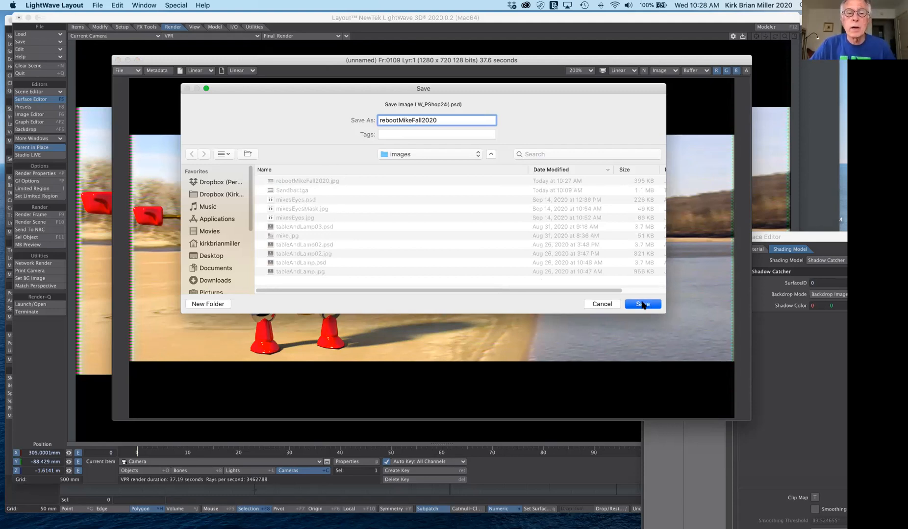
click(602, 304)
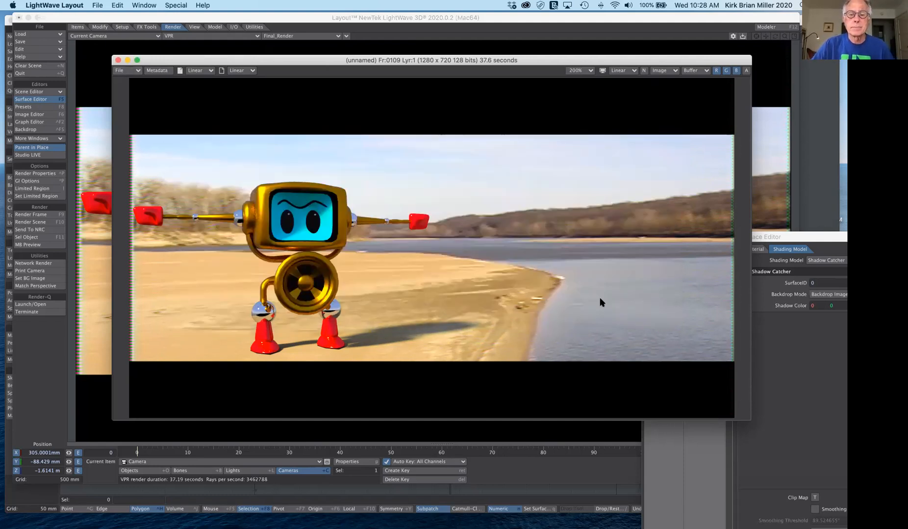